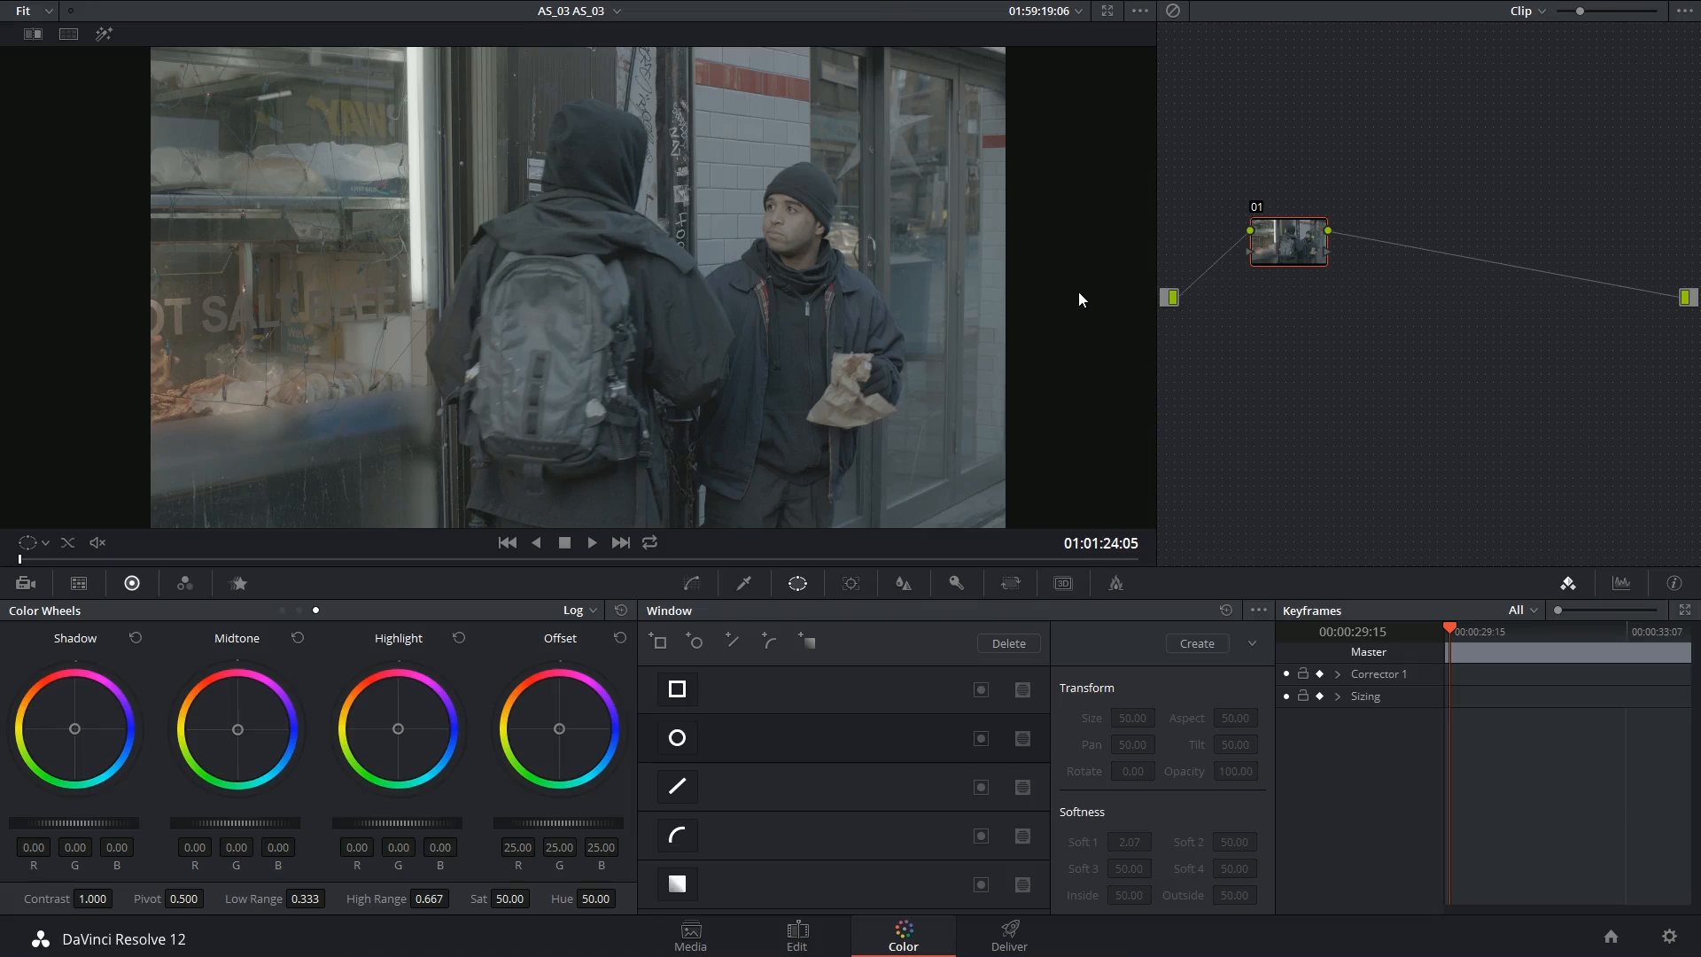
# Step: Add a custom-curve point to deepen the shadows of the blue grade and reposition node 01 in the graph
pyautogui.click(691, 585)
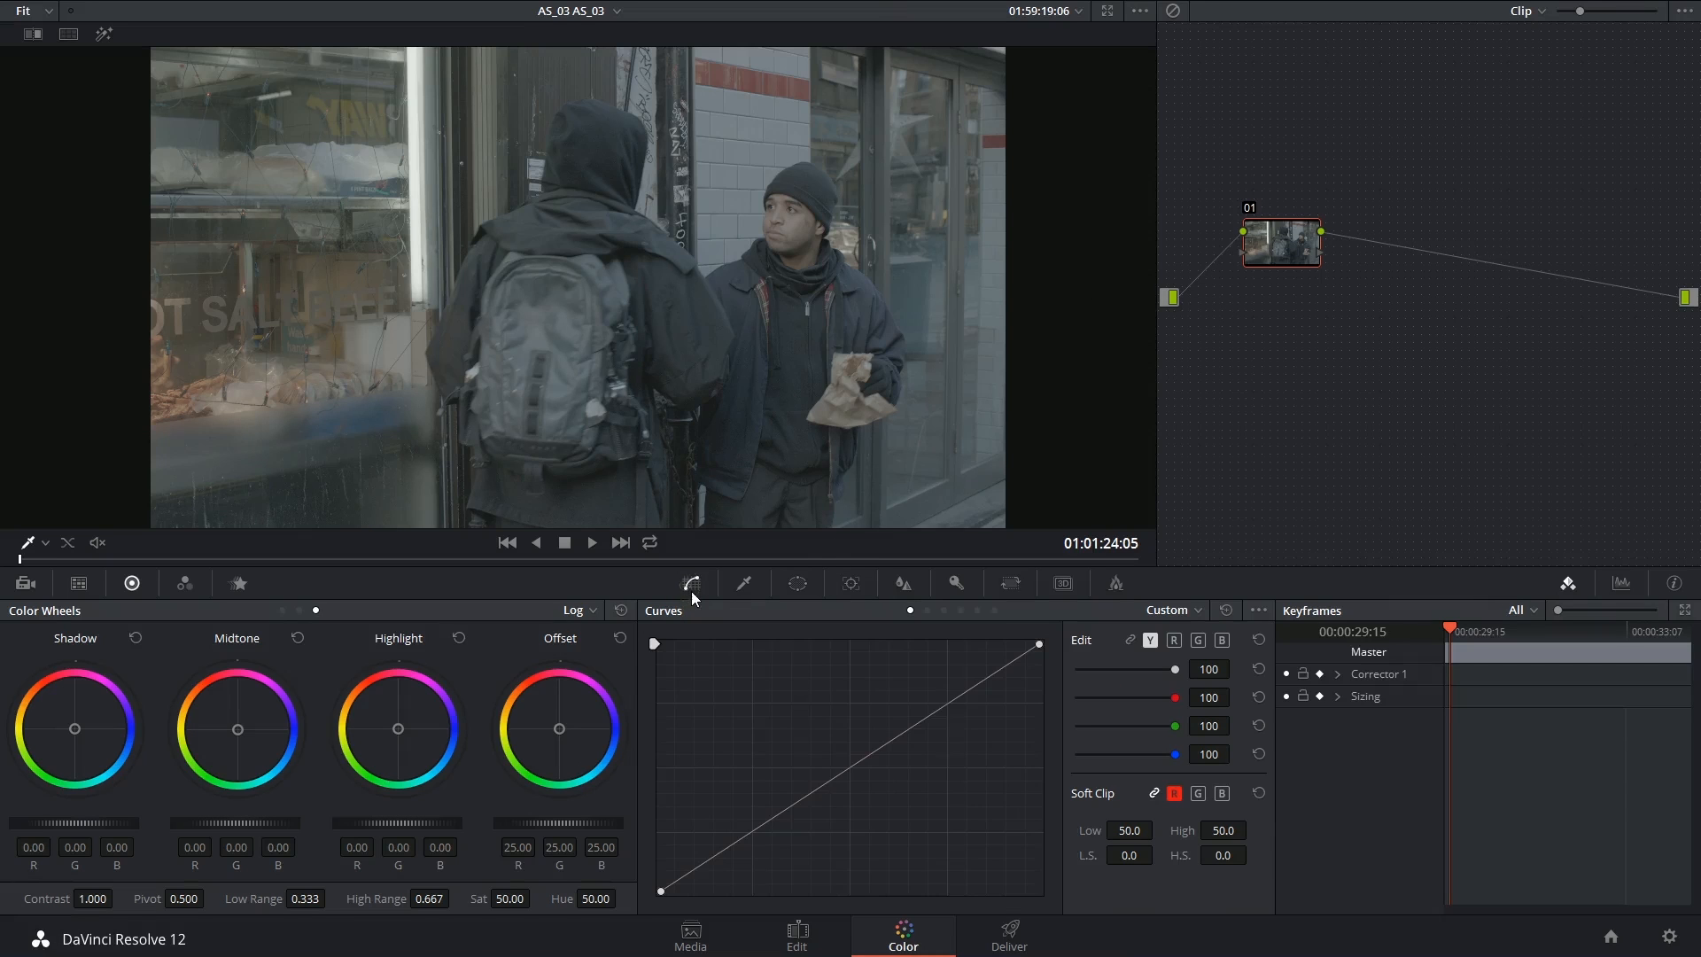
pyautogui.moveTo(775, 816); pyautogui.dragTo(776, 857)
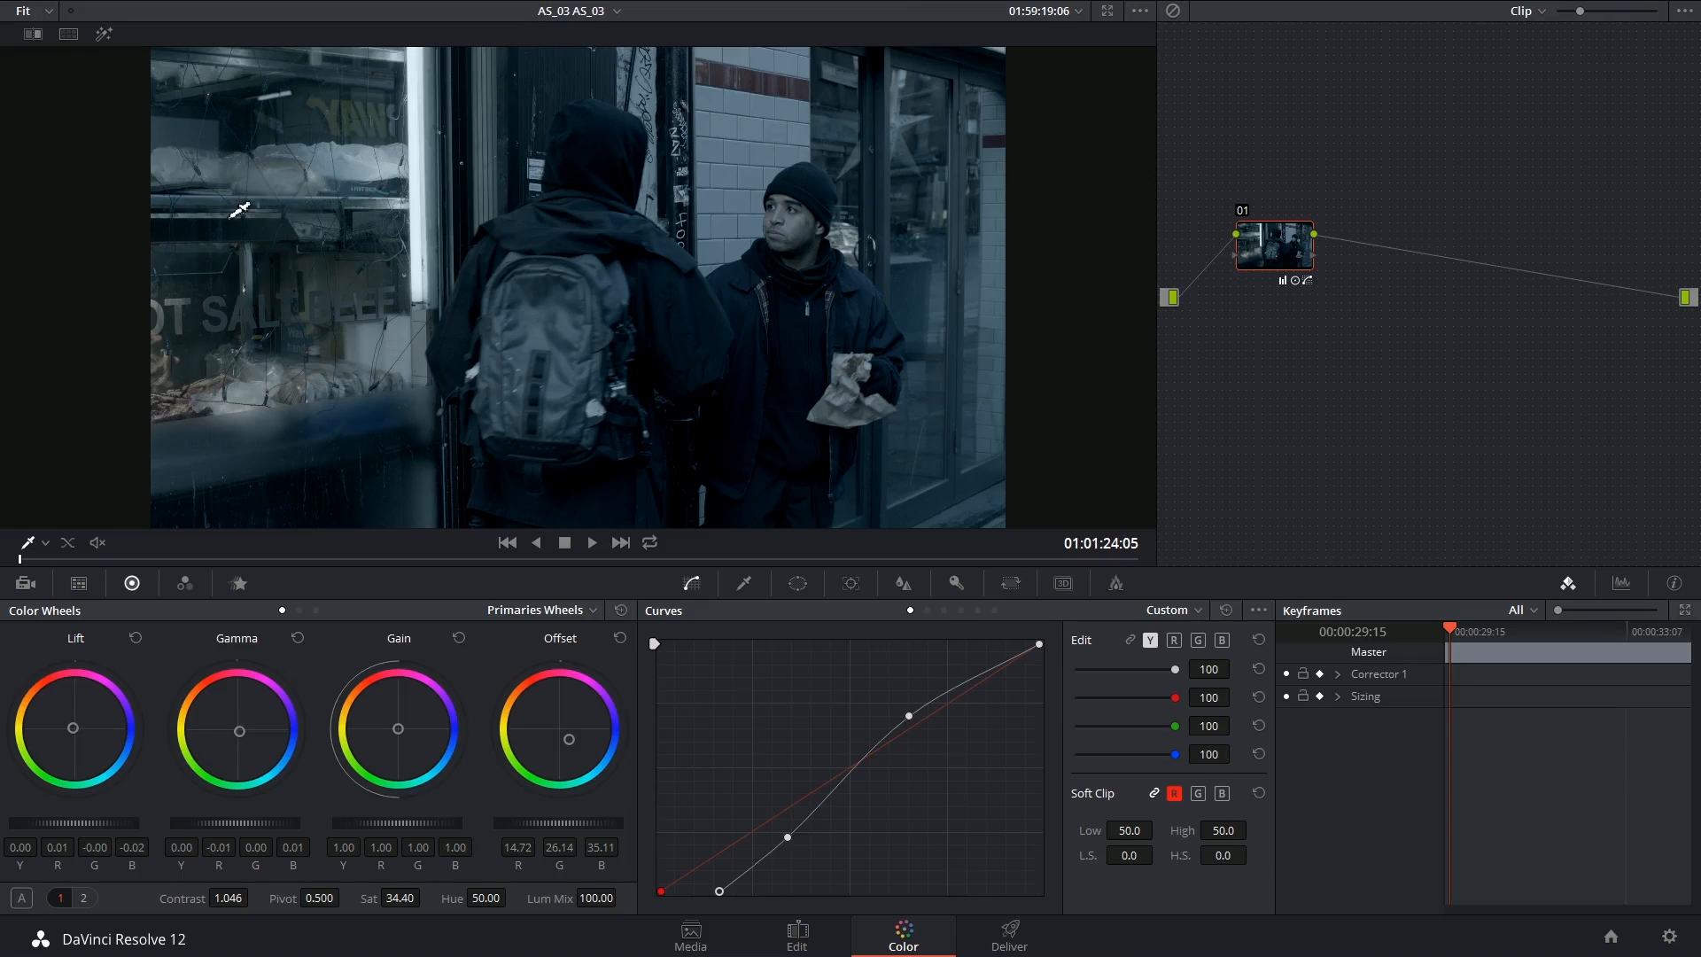
pyautogui.moveTo(1271, 254); pyautogui.dragTo(1335, 265)
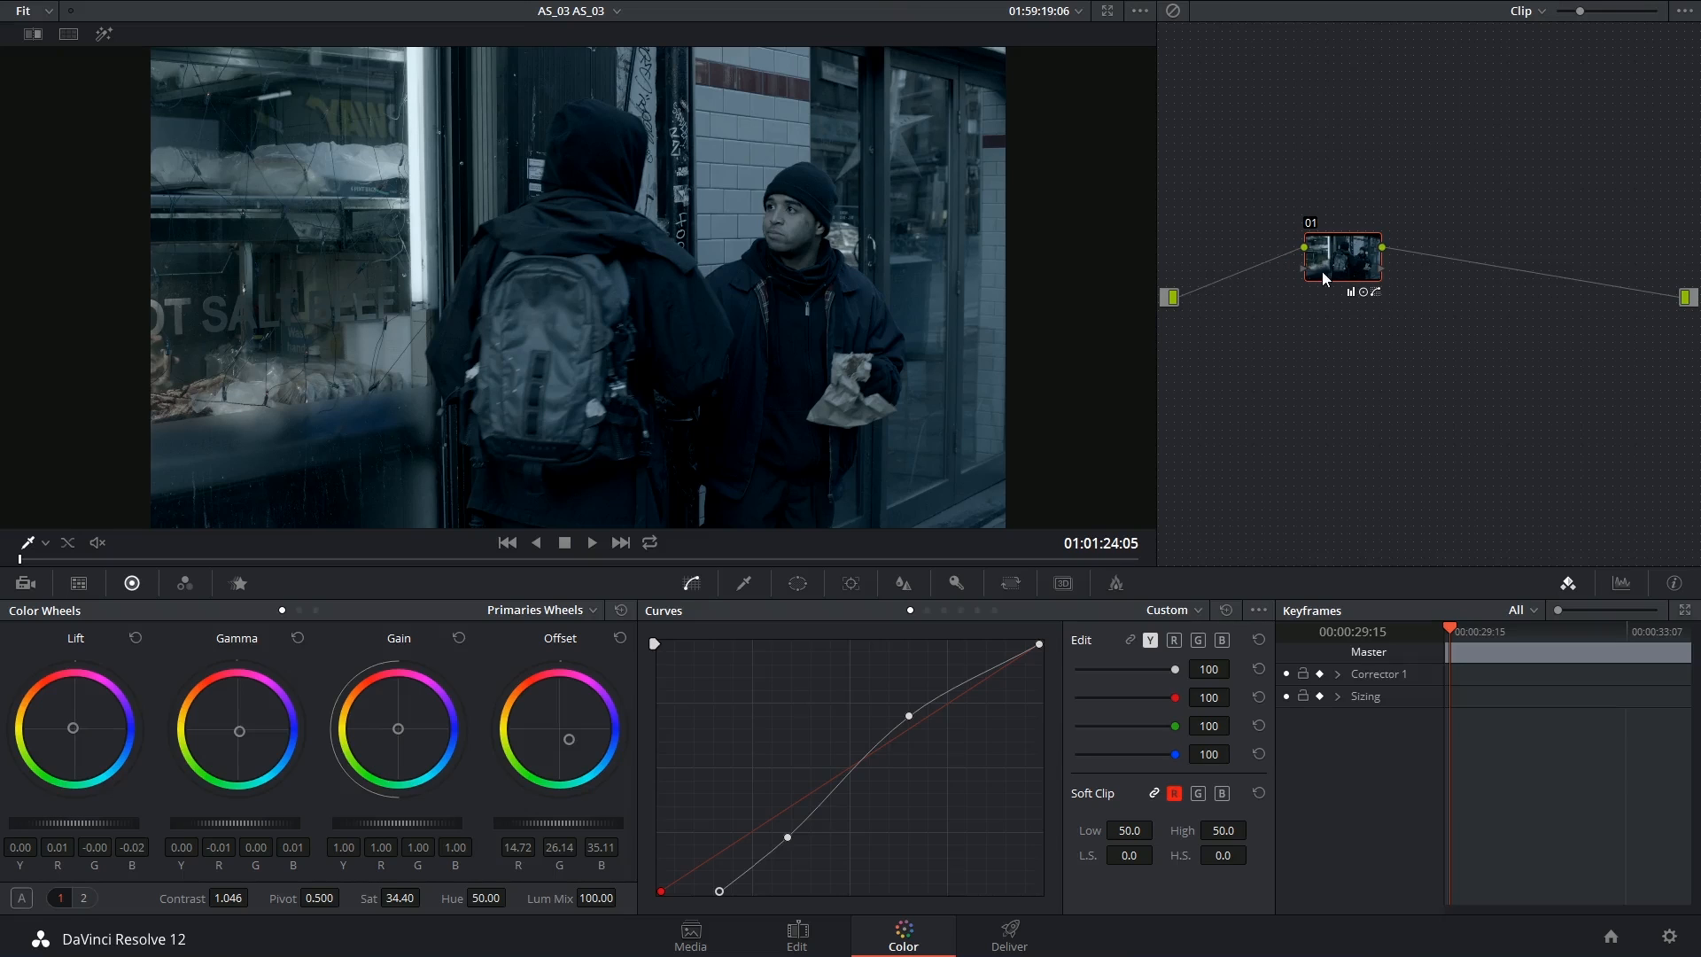
pyautogui.moveTo(1324, 277); pyautogui.dragTo(1348, 270)
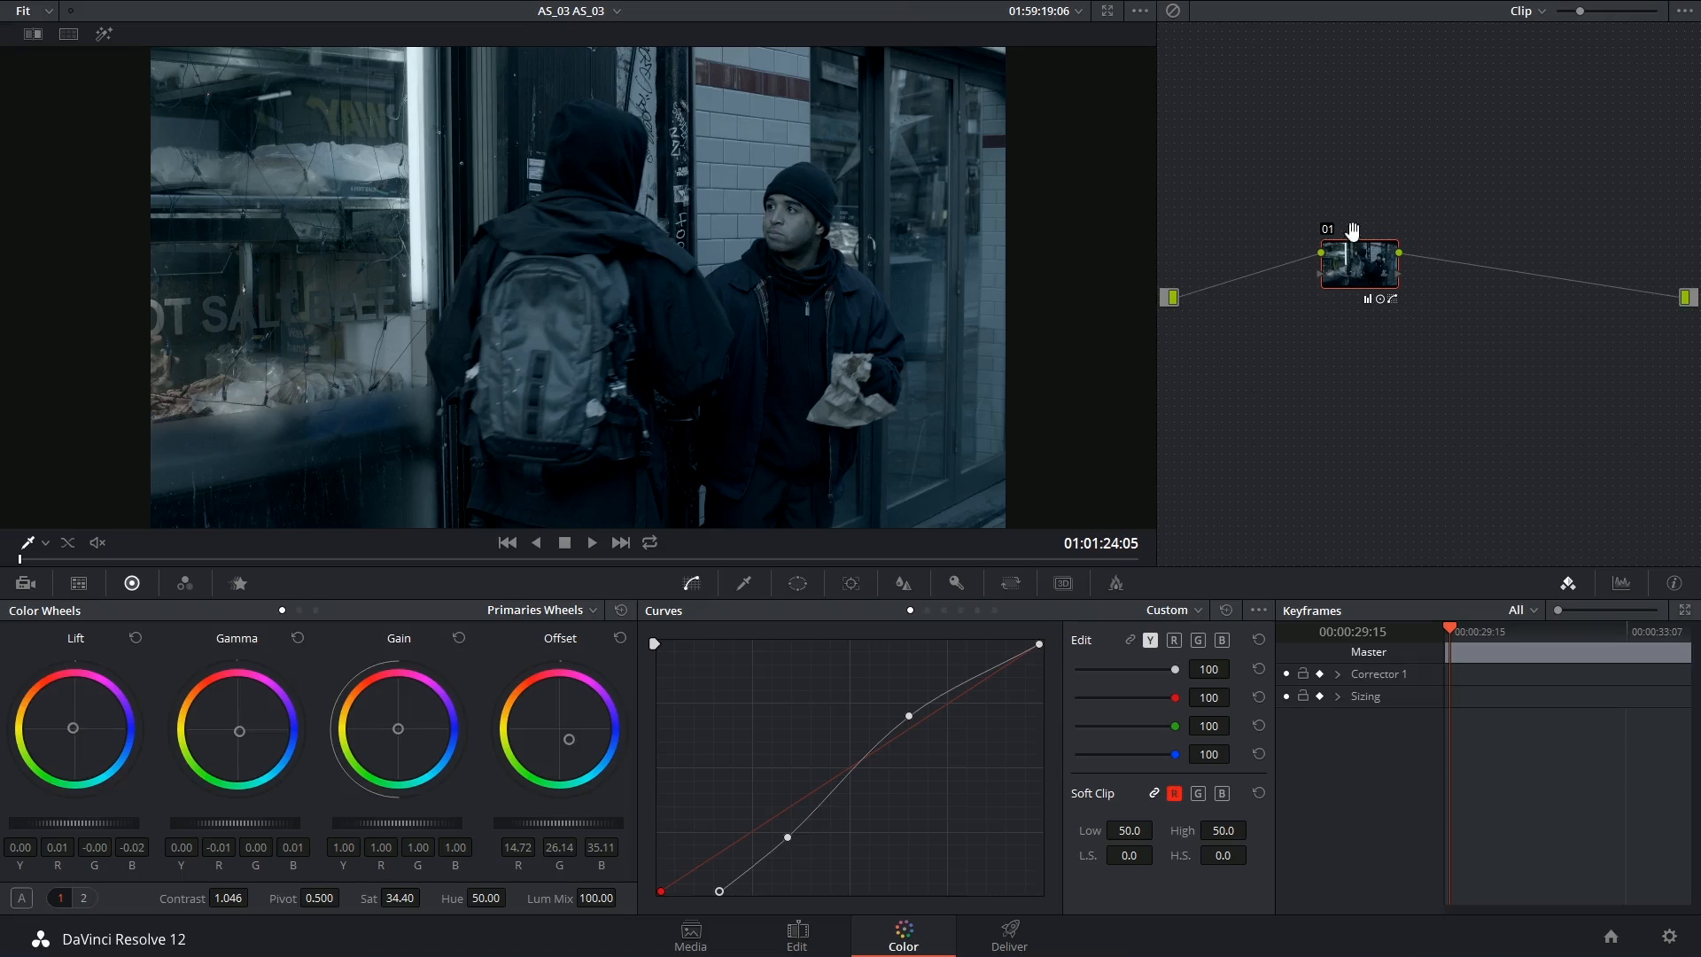
# Step: Label node 01 'Blue Primaries' and nudge it into place in the node graph
pyautogui.rightClick(1369, 267)
pyautogui.press('Escape')
pyautogui.scroll(1, 1408, 259)
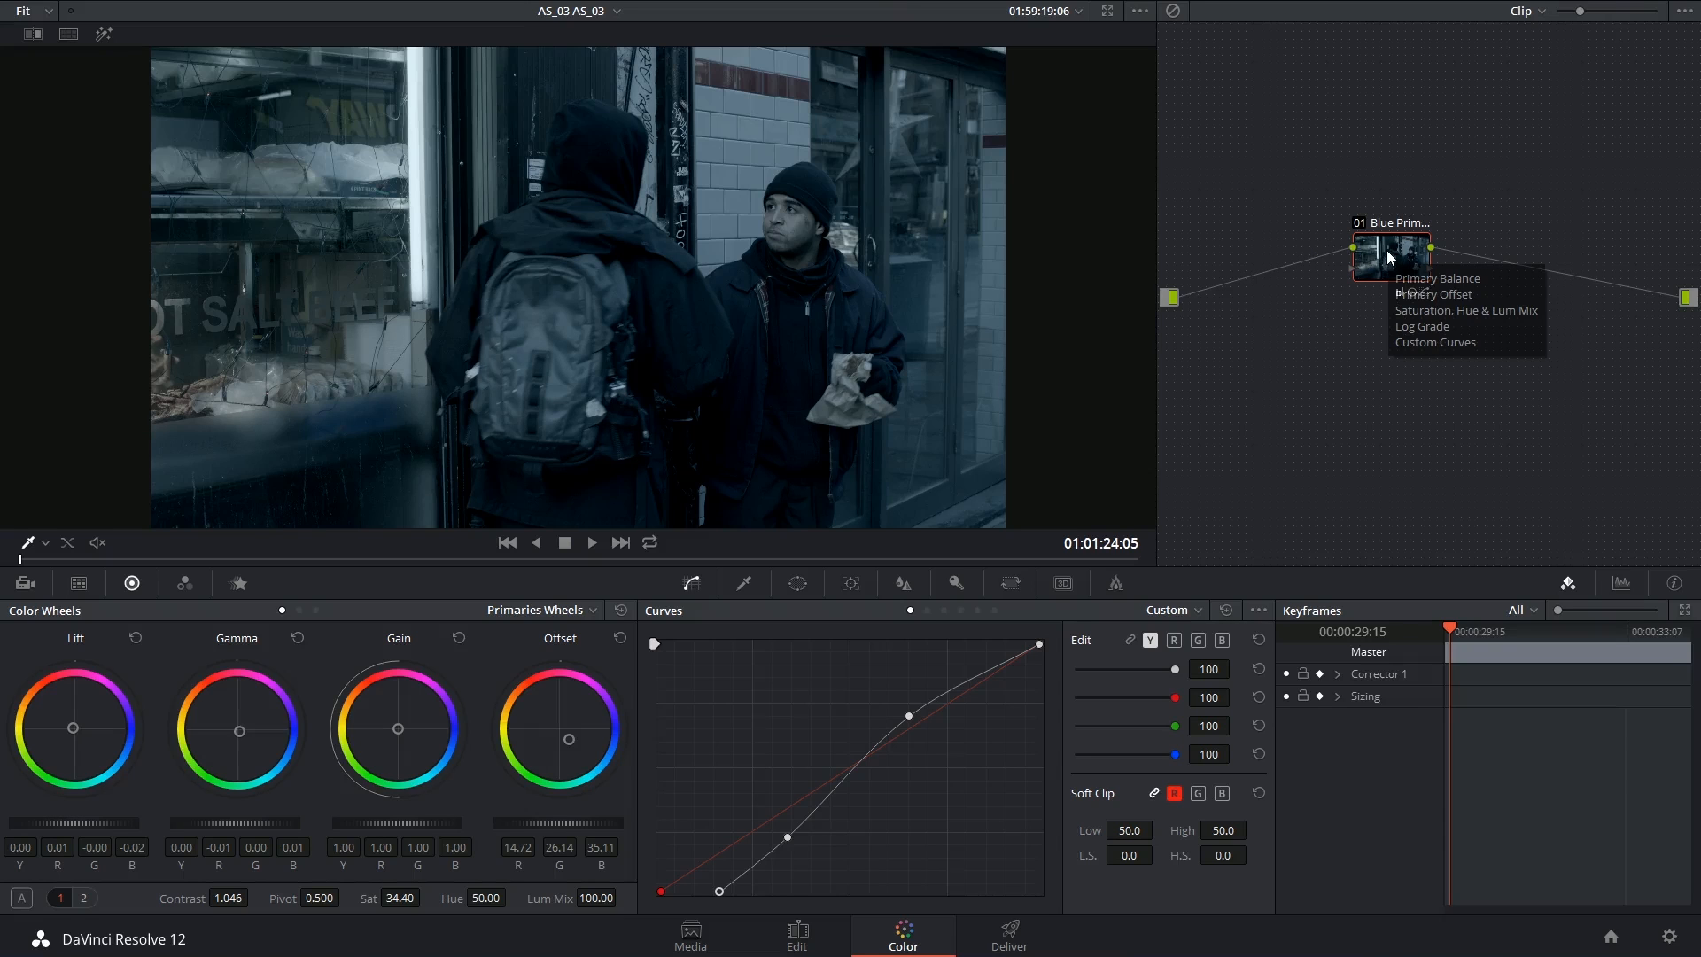
pyautogui.moveTo(1389, 257); pyautogui.dragTo(1495, 261)
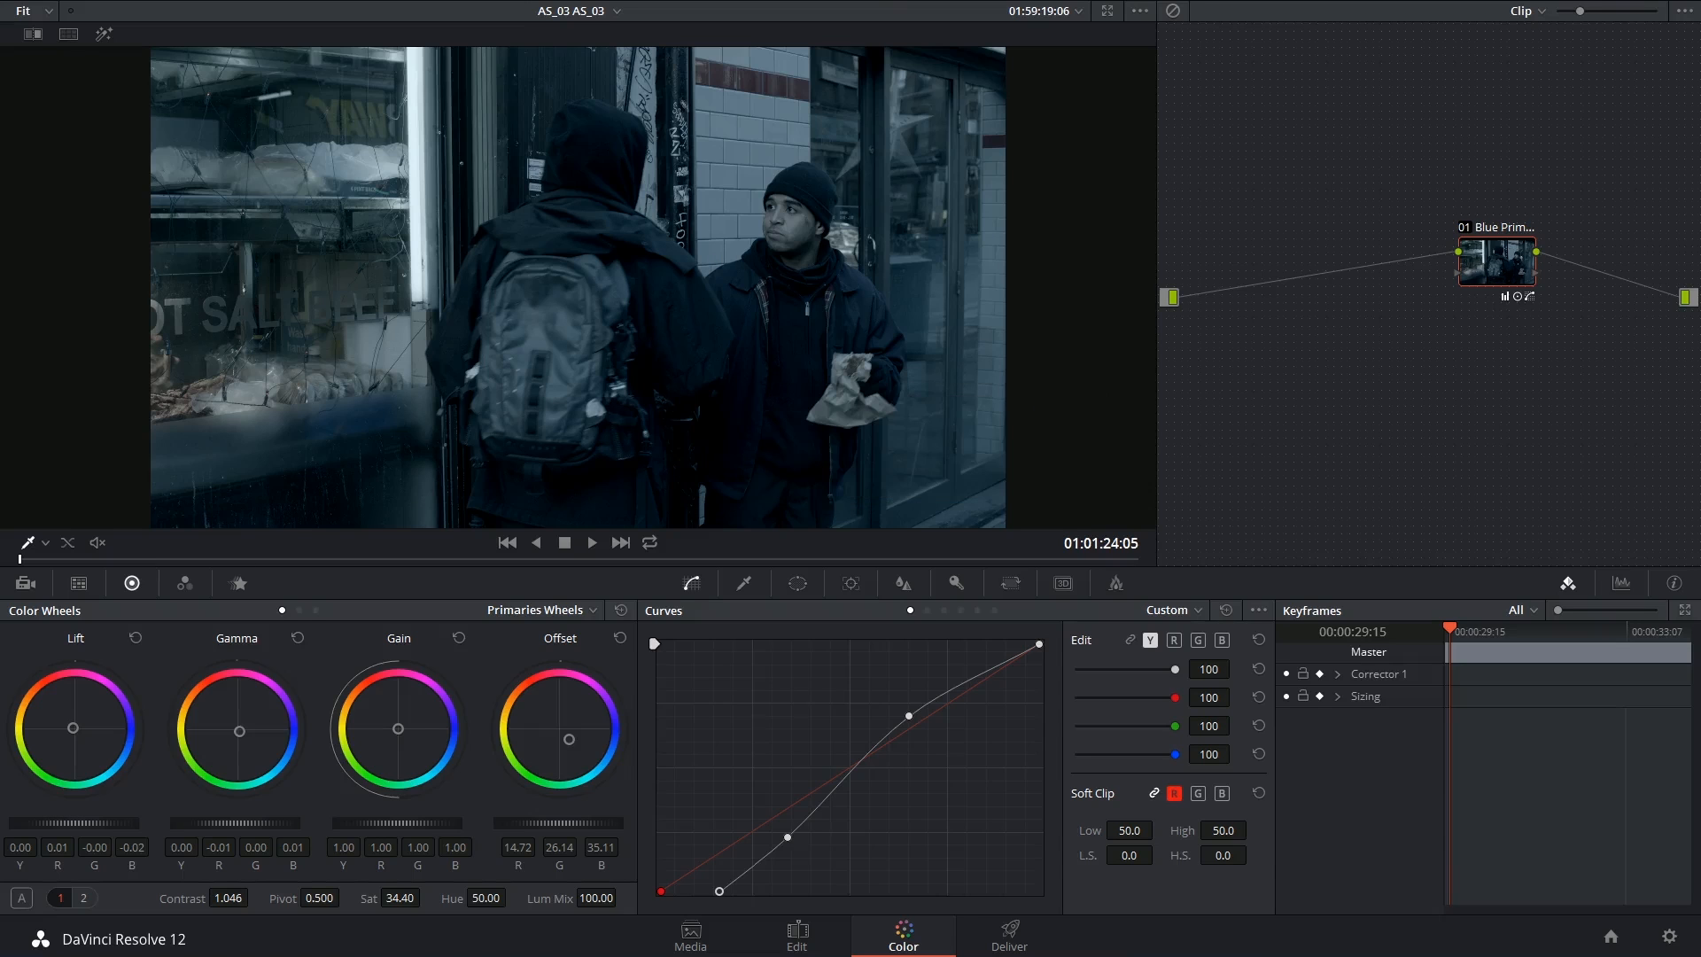
pyautogui.moveTo(1497, 267); pyautogui.dragTo(1310, 272)
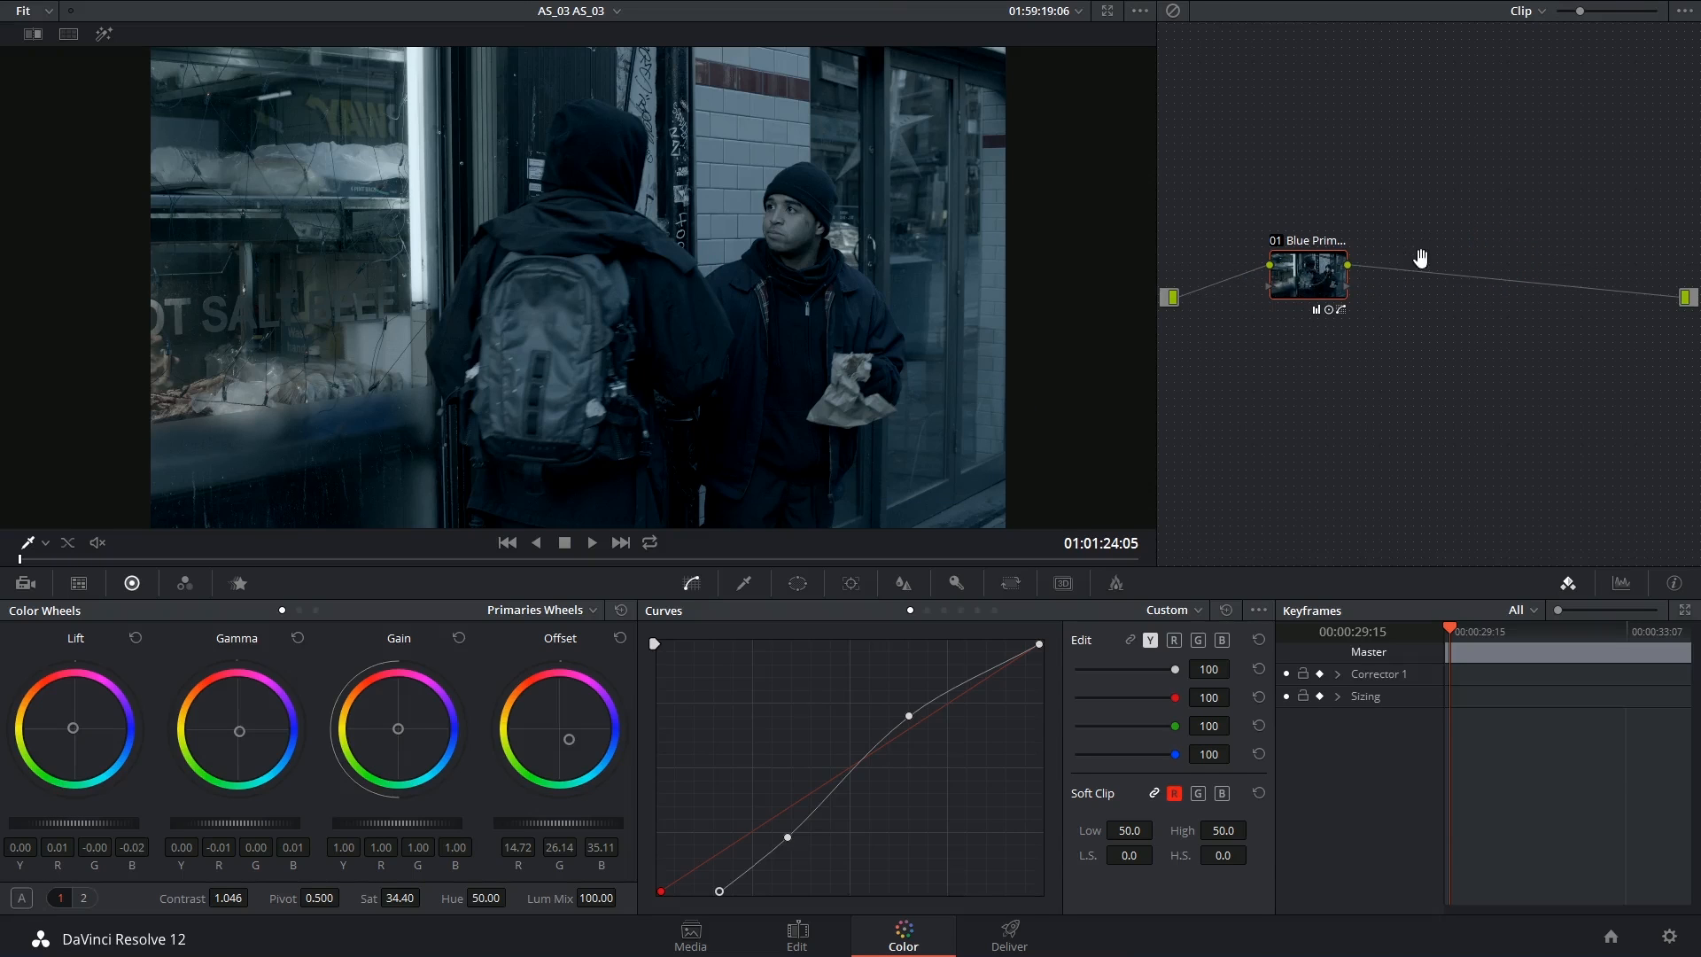
pyautogui.moveTo(1413, 262); pyautogui.dragTo(1398, 290)
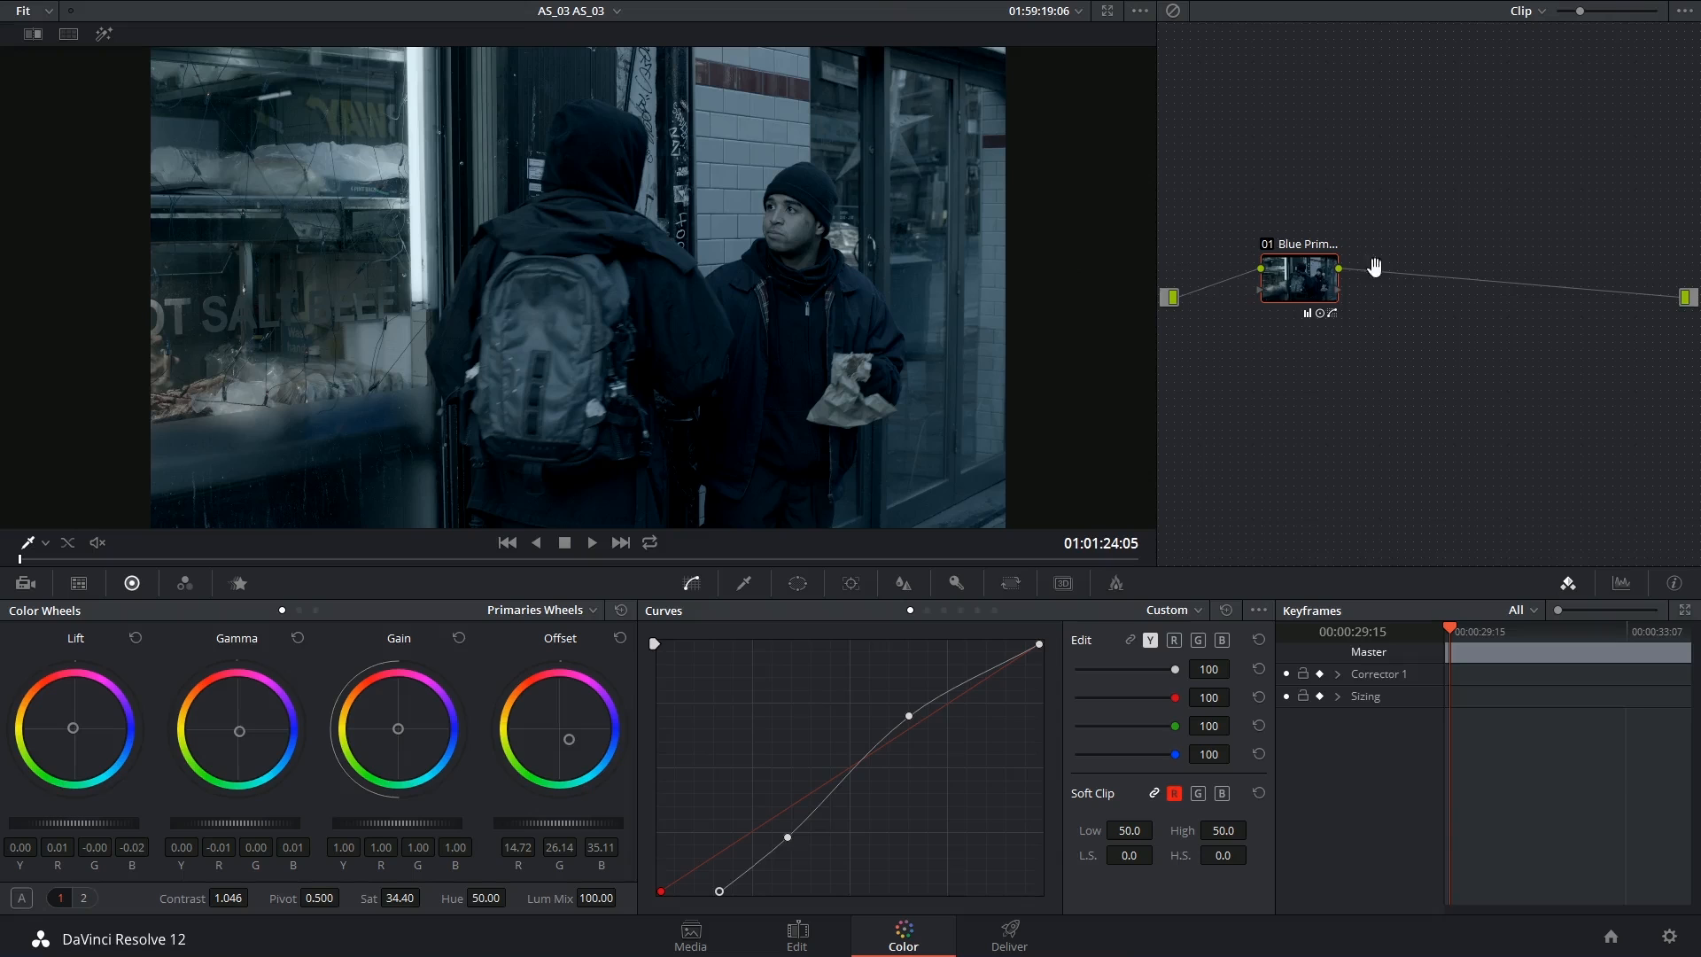
pyautogui.moveTo(1291, 280); pyautogui.dragTo(1296, 266)
# Step: Add serial node 02 after Blue Primaries and qualify it by sampling the man's face
pyautogui.rightClick(1296, 267)
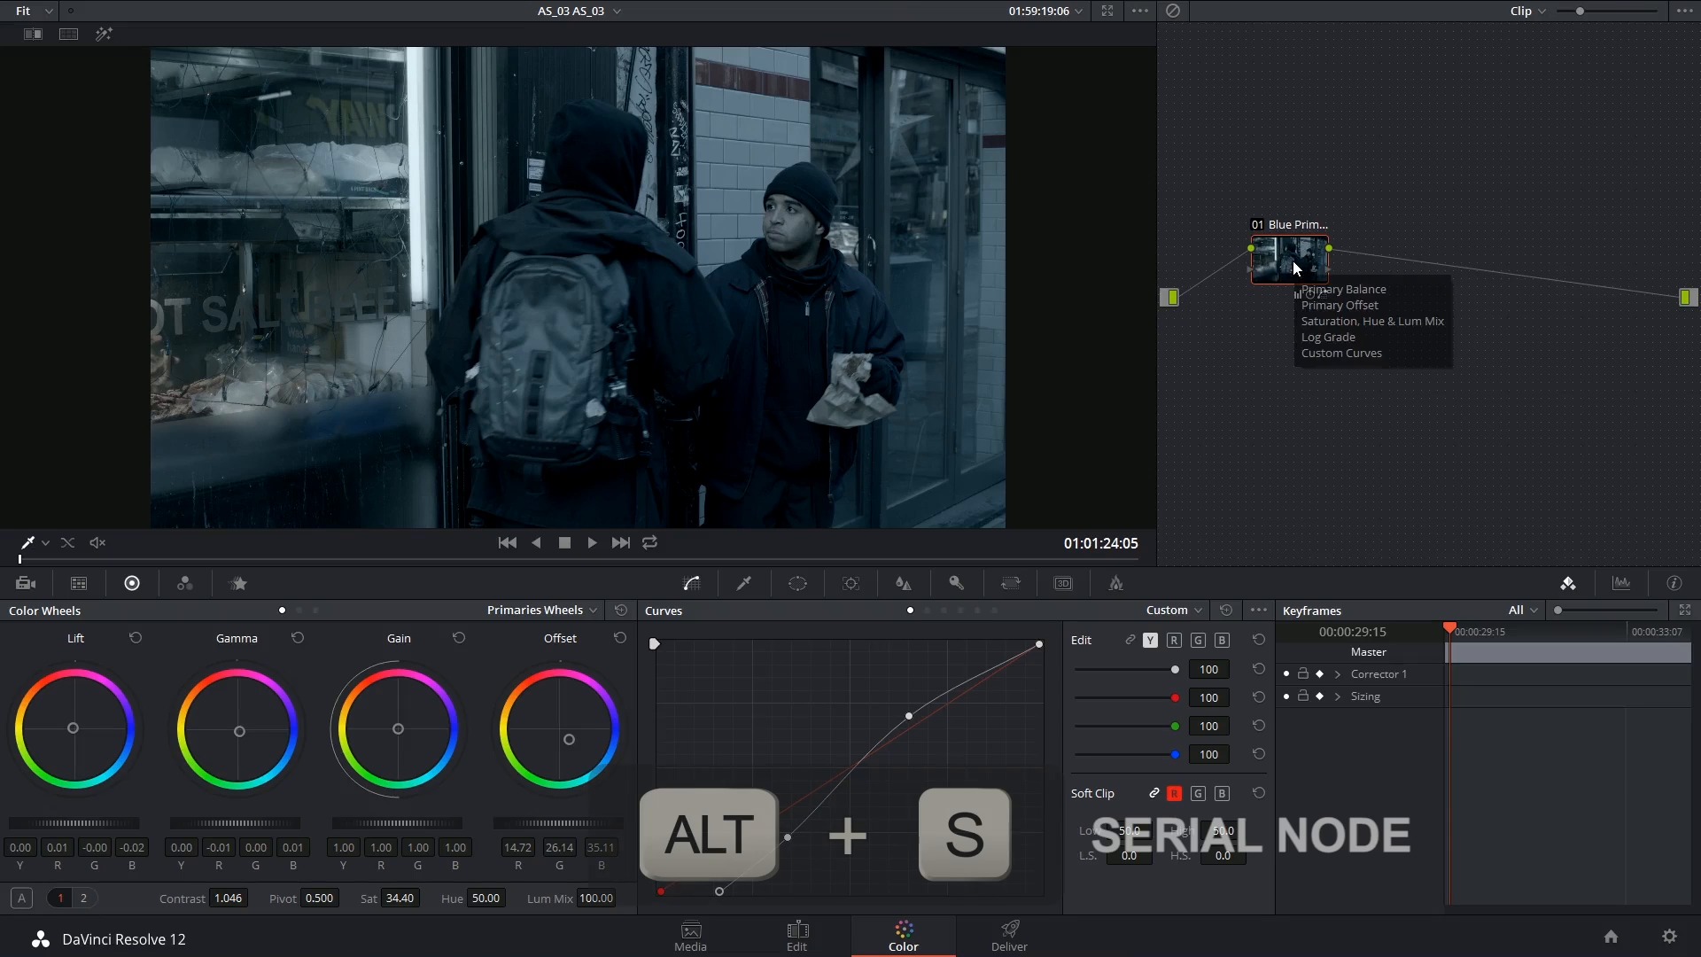
pyautogui.click(1329, 286)
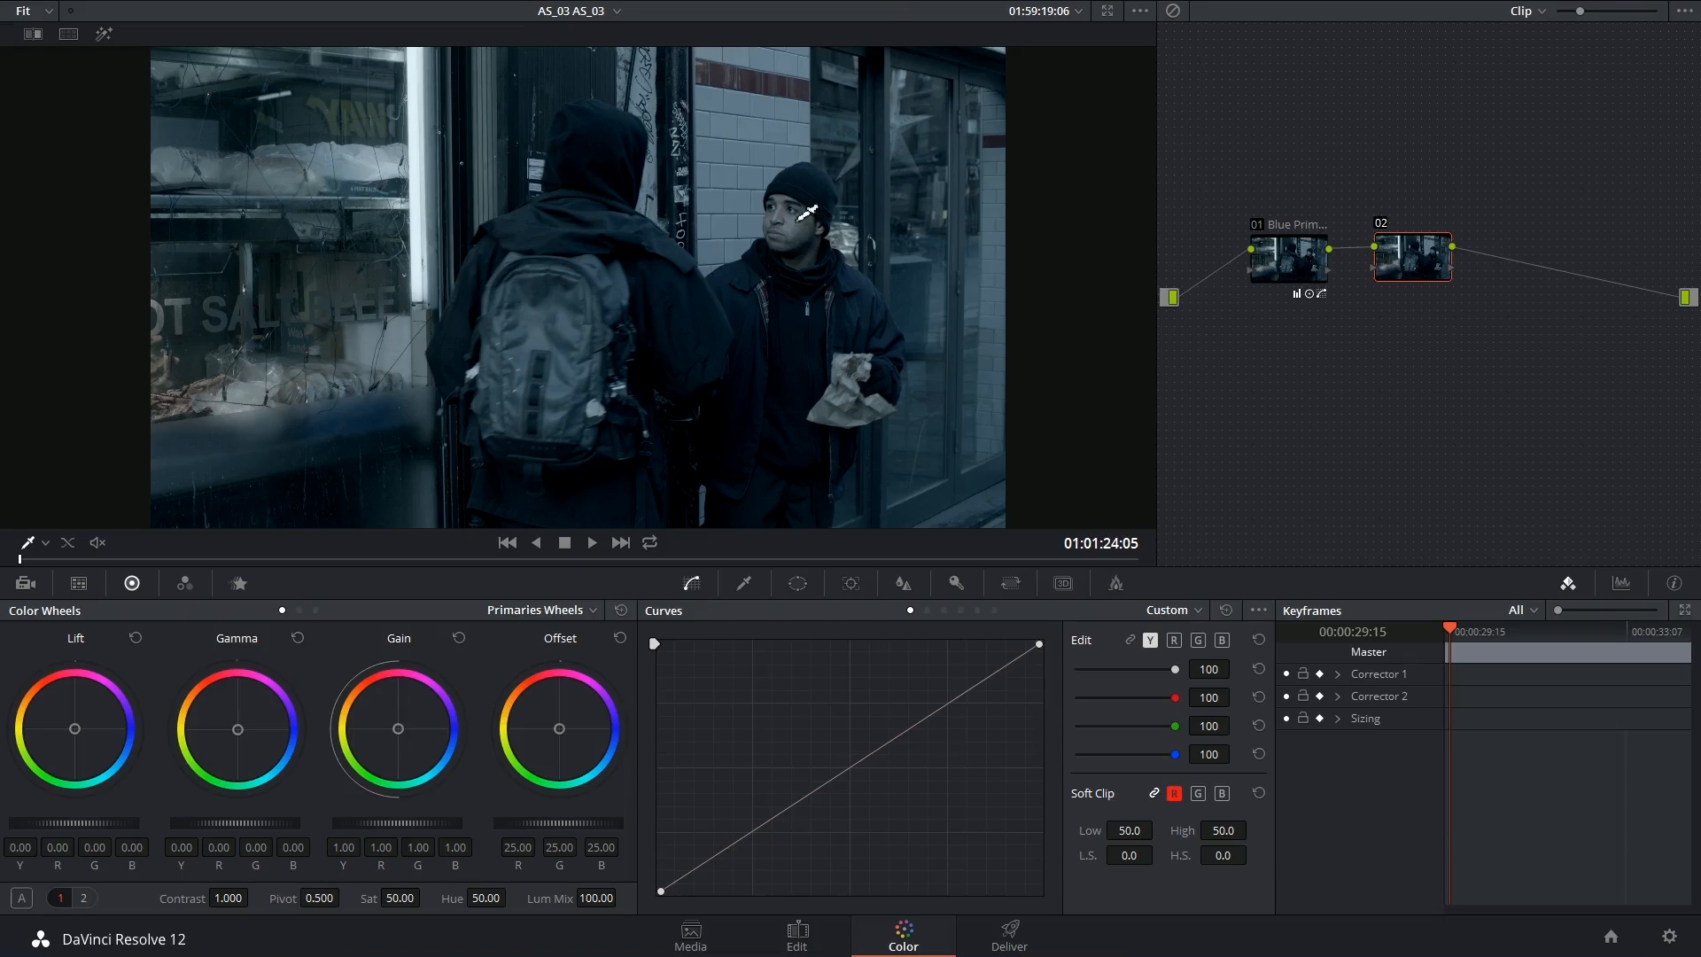
pyautogui.click(104, 33)
pyautogui.click(803, 207)
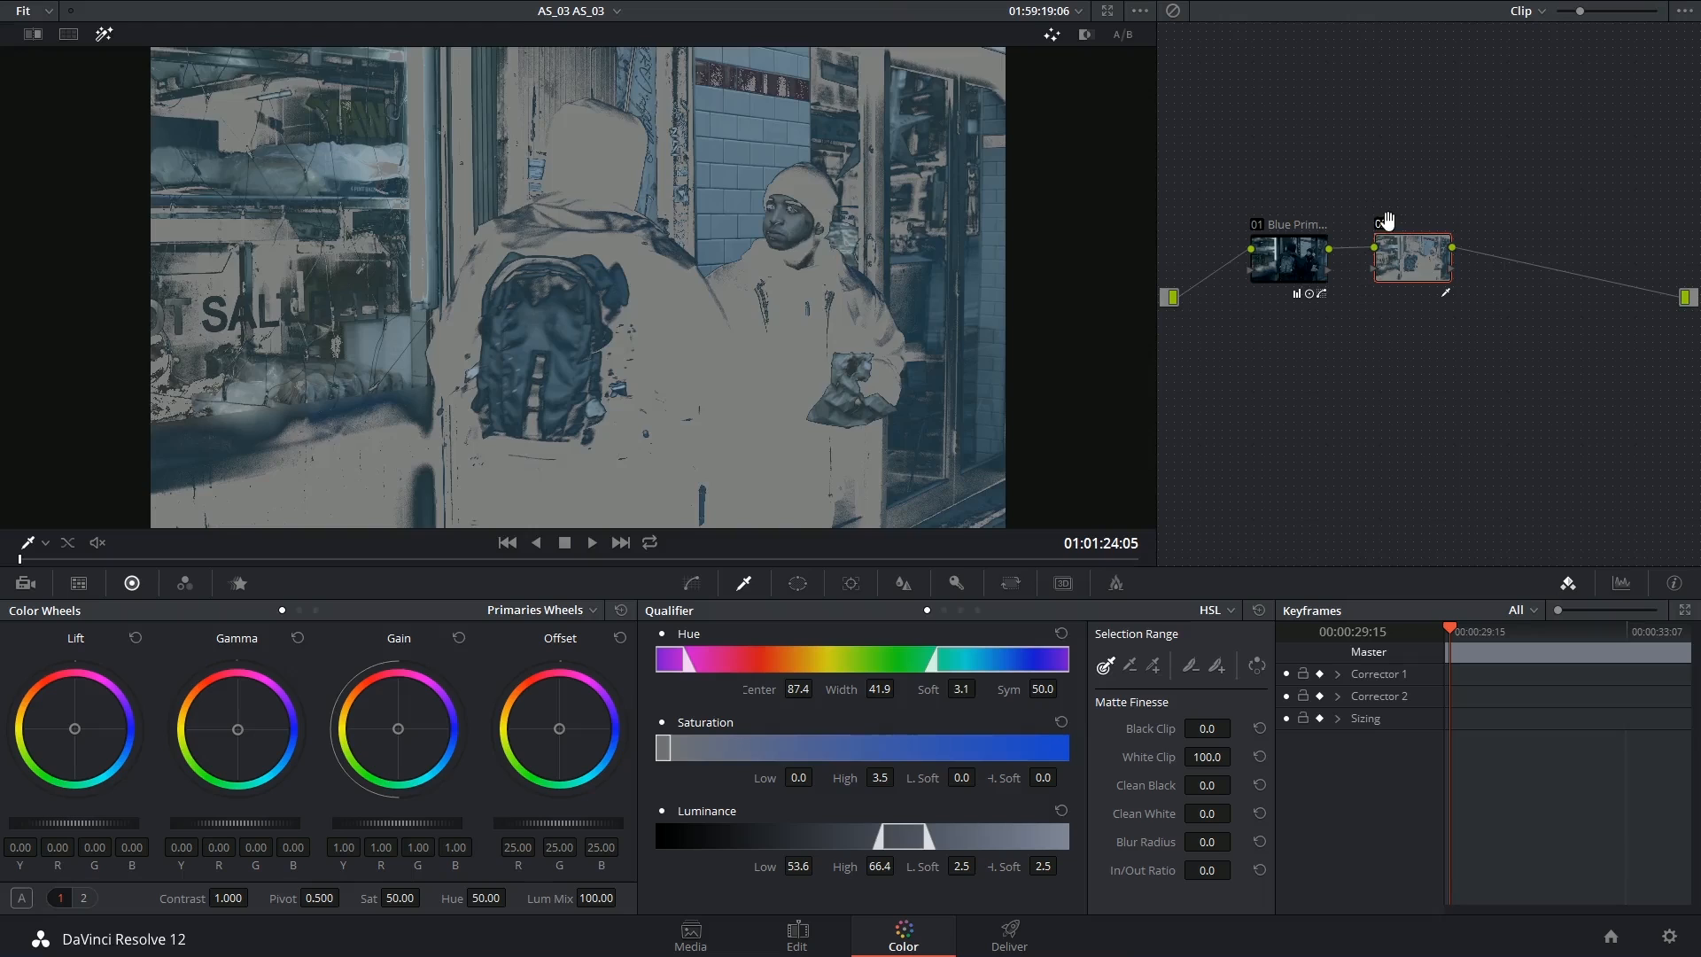
# Step: Toggle the matte highlight and bypass all grades to compare against the original image
pyautogui.hotkey('shift', 'h')
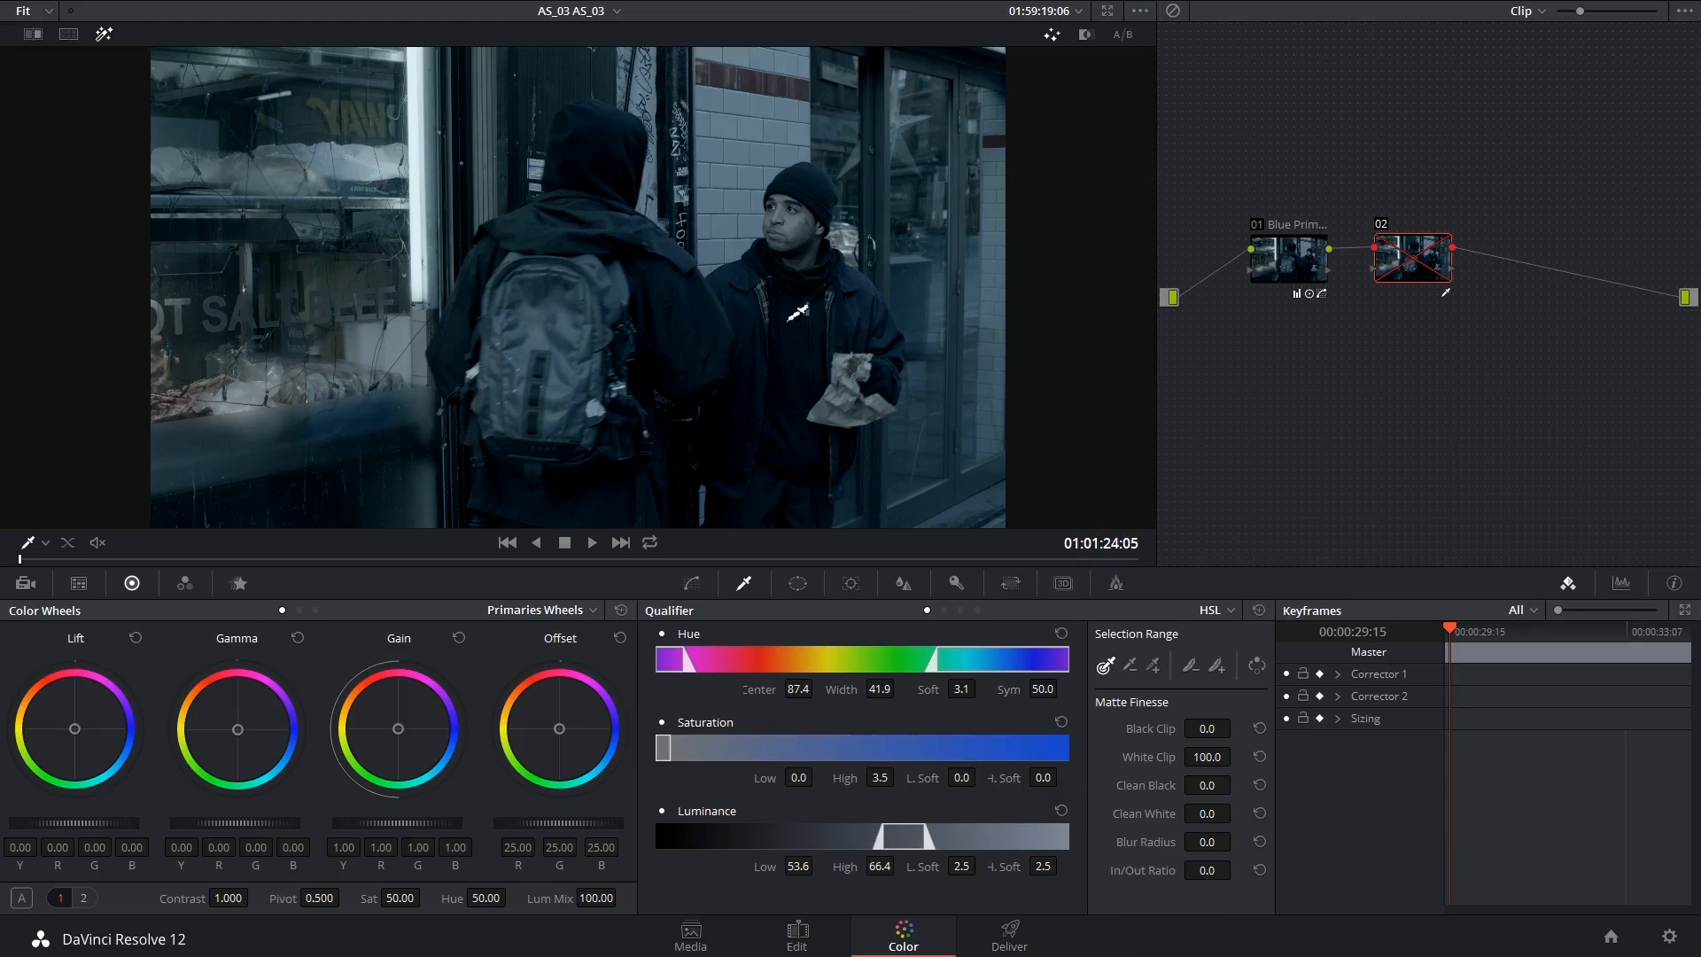
pyautogui.click(1173, 11)
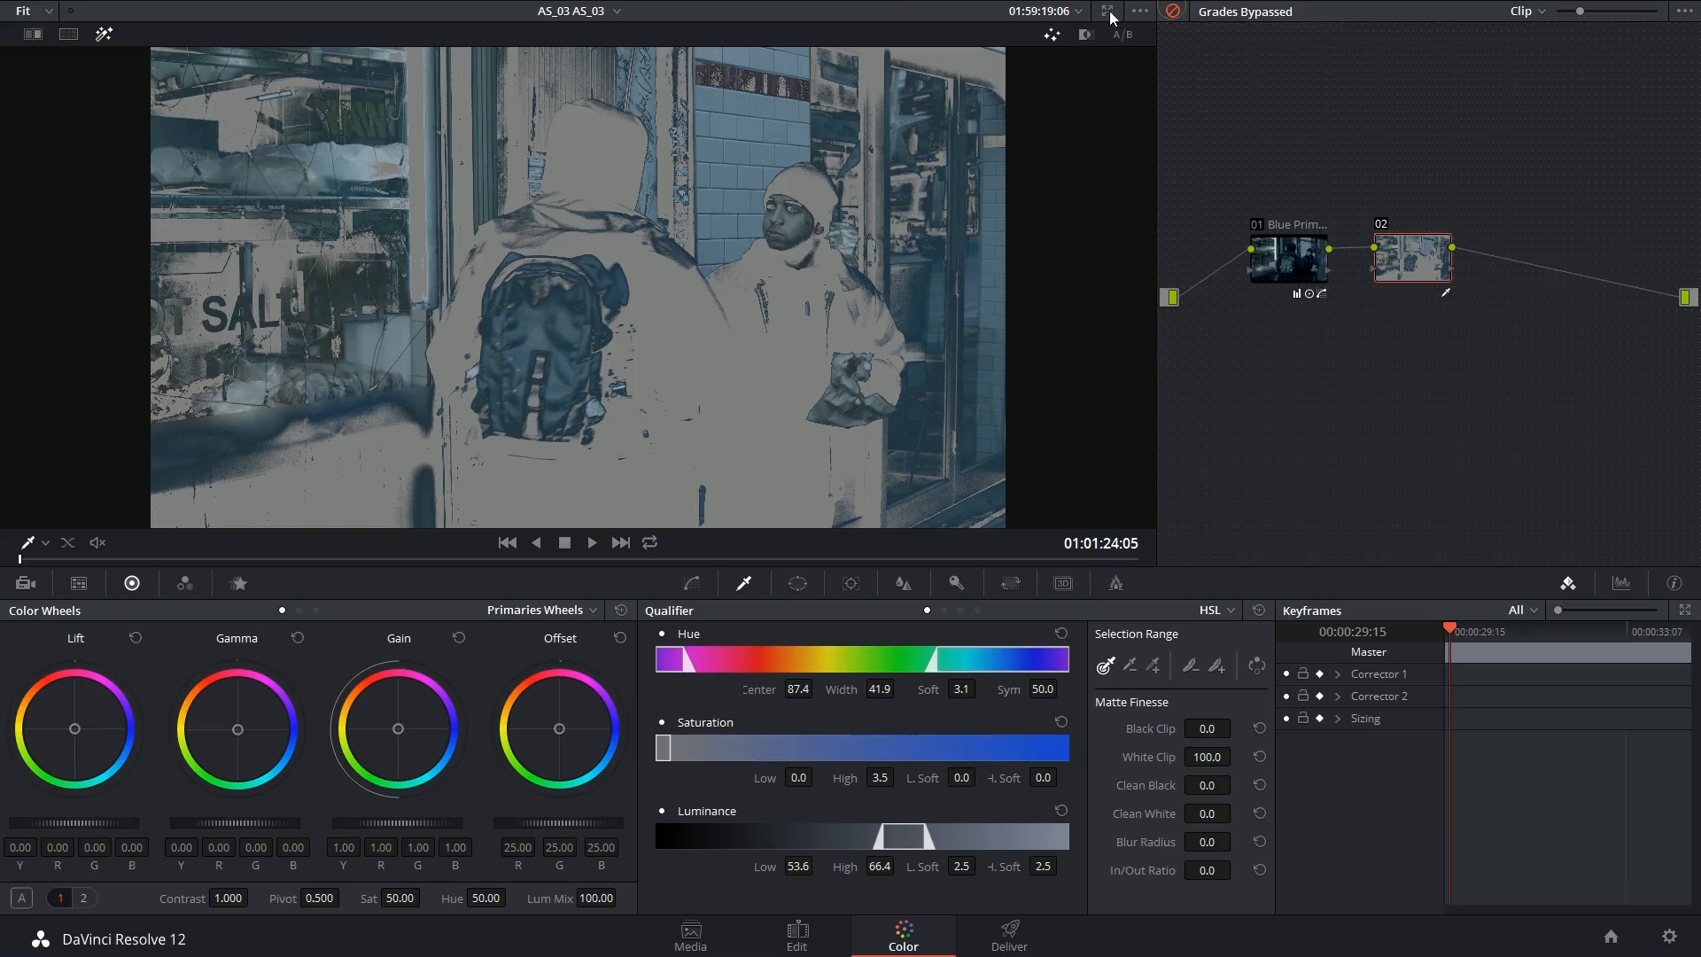
pyautogui.click(108, 34)
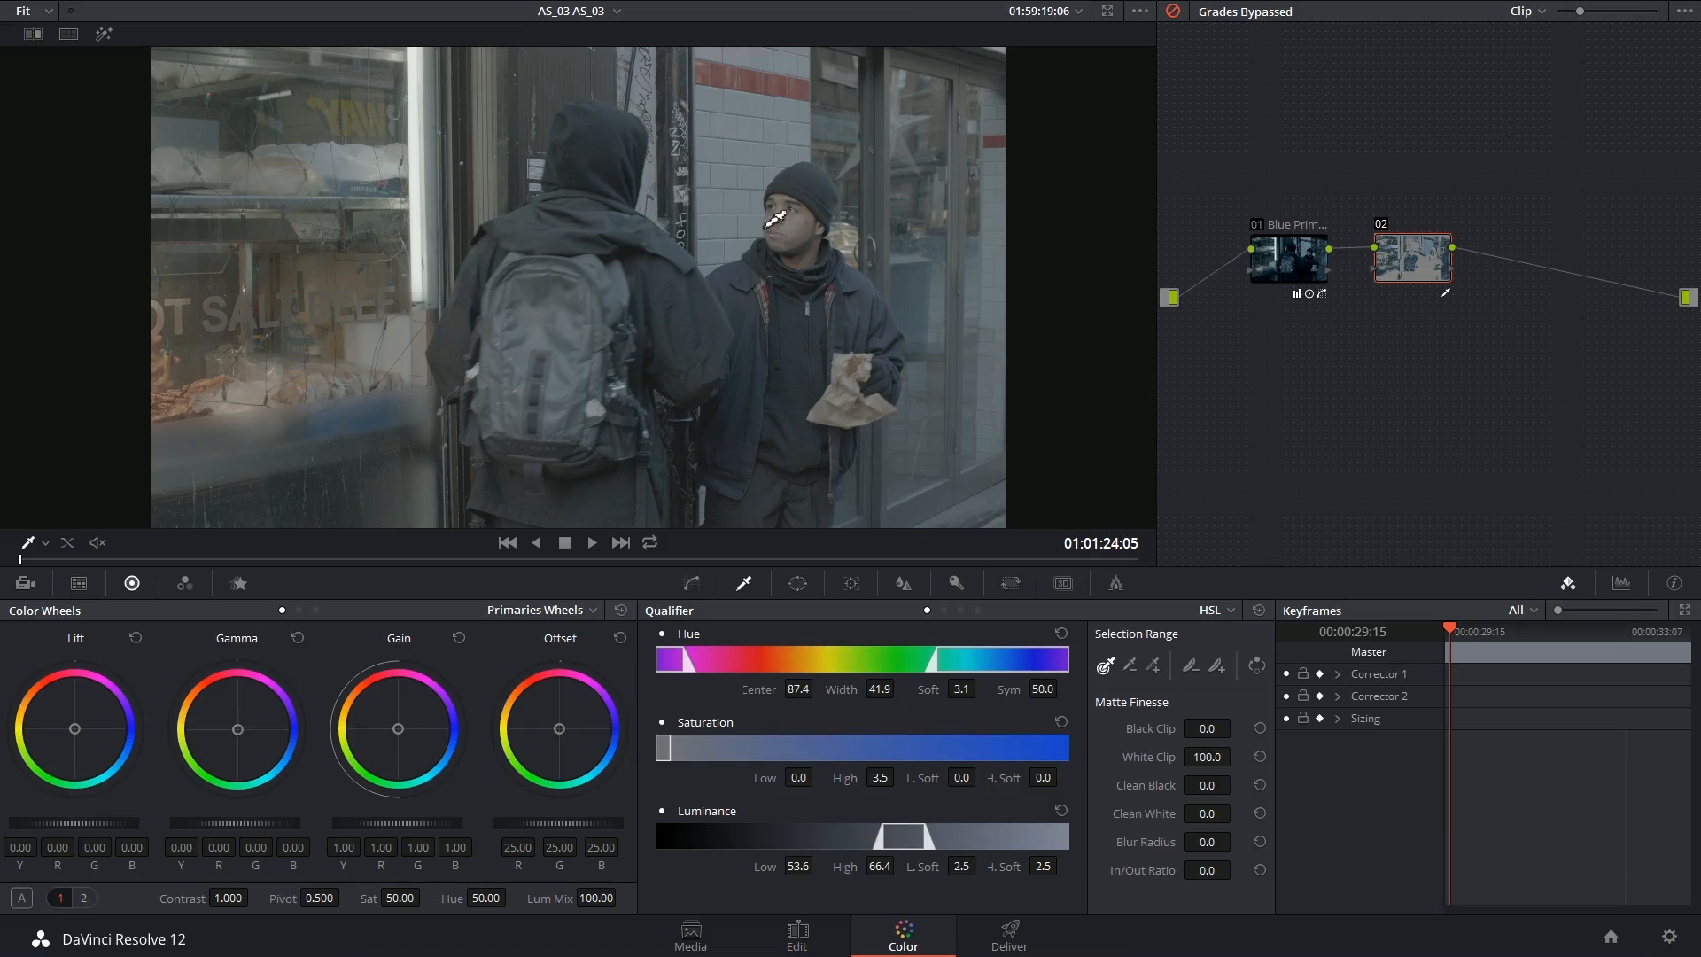
pyautogui.hotkey('shift', 'd')
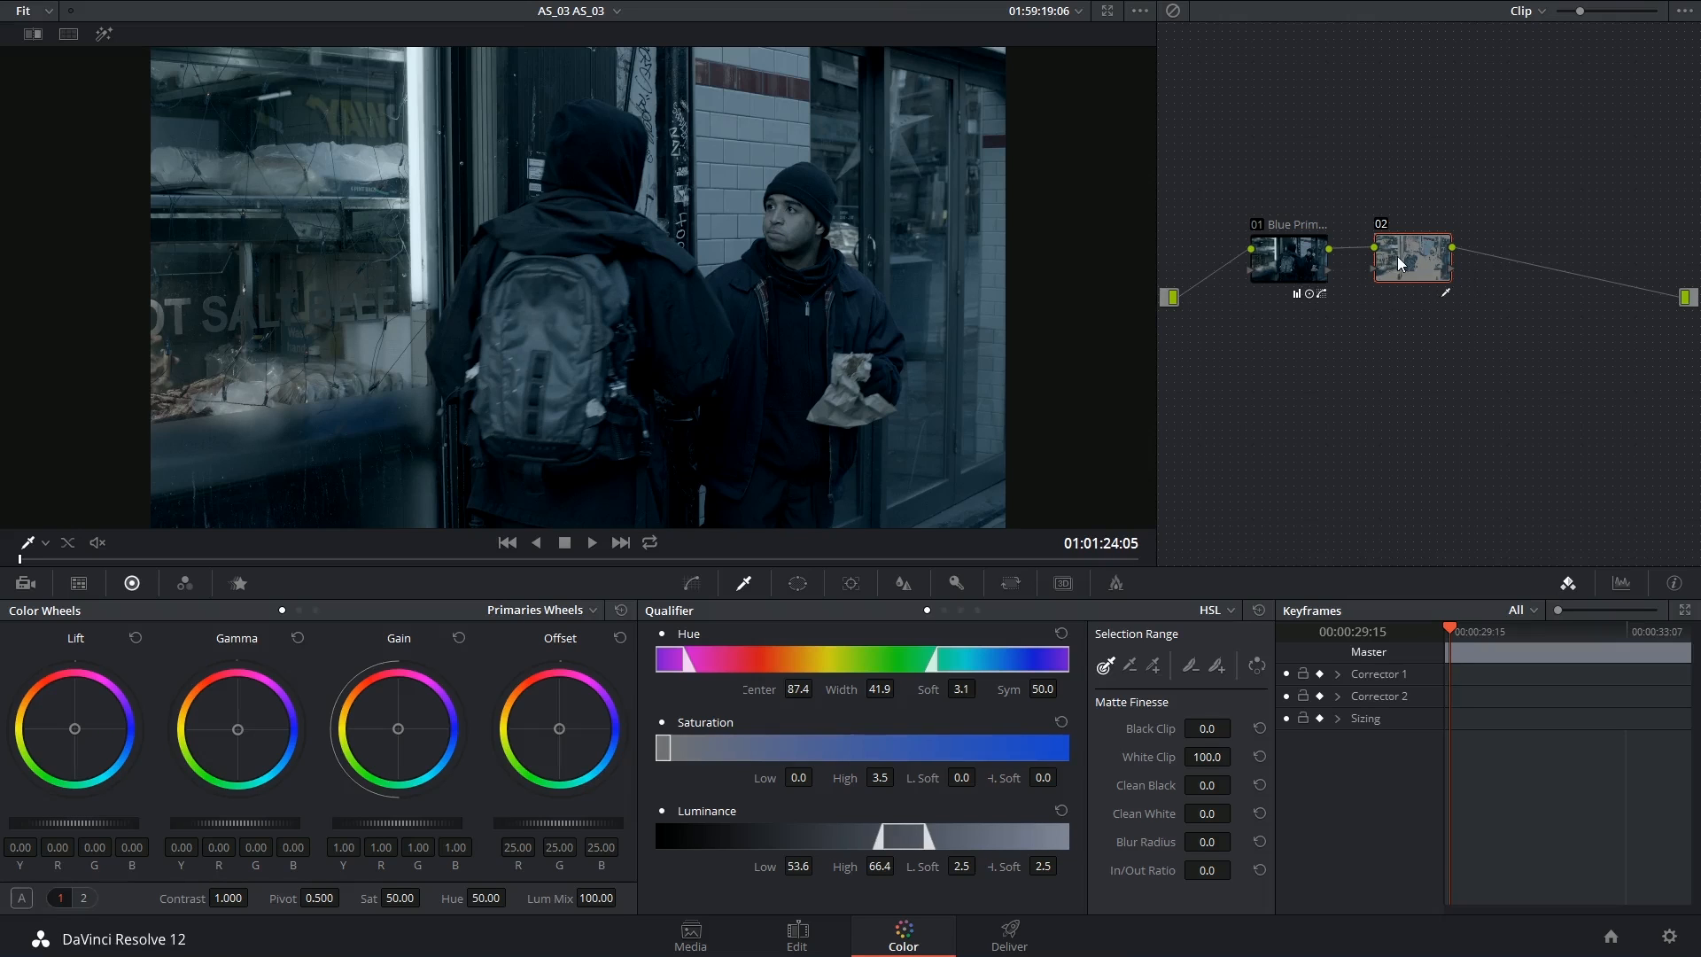
# Step: Delete qualifier node 02 and add a new node 02 ahead of the blue grade
pyautogui.press('BackSpace')
pyautogui.moveTo(1279, 254); pyautogui.dragTo(1329, 248)
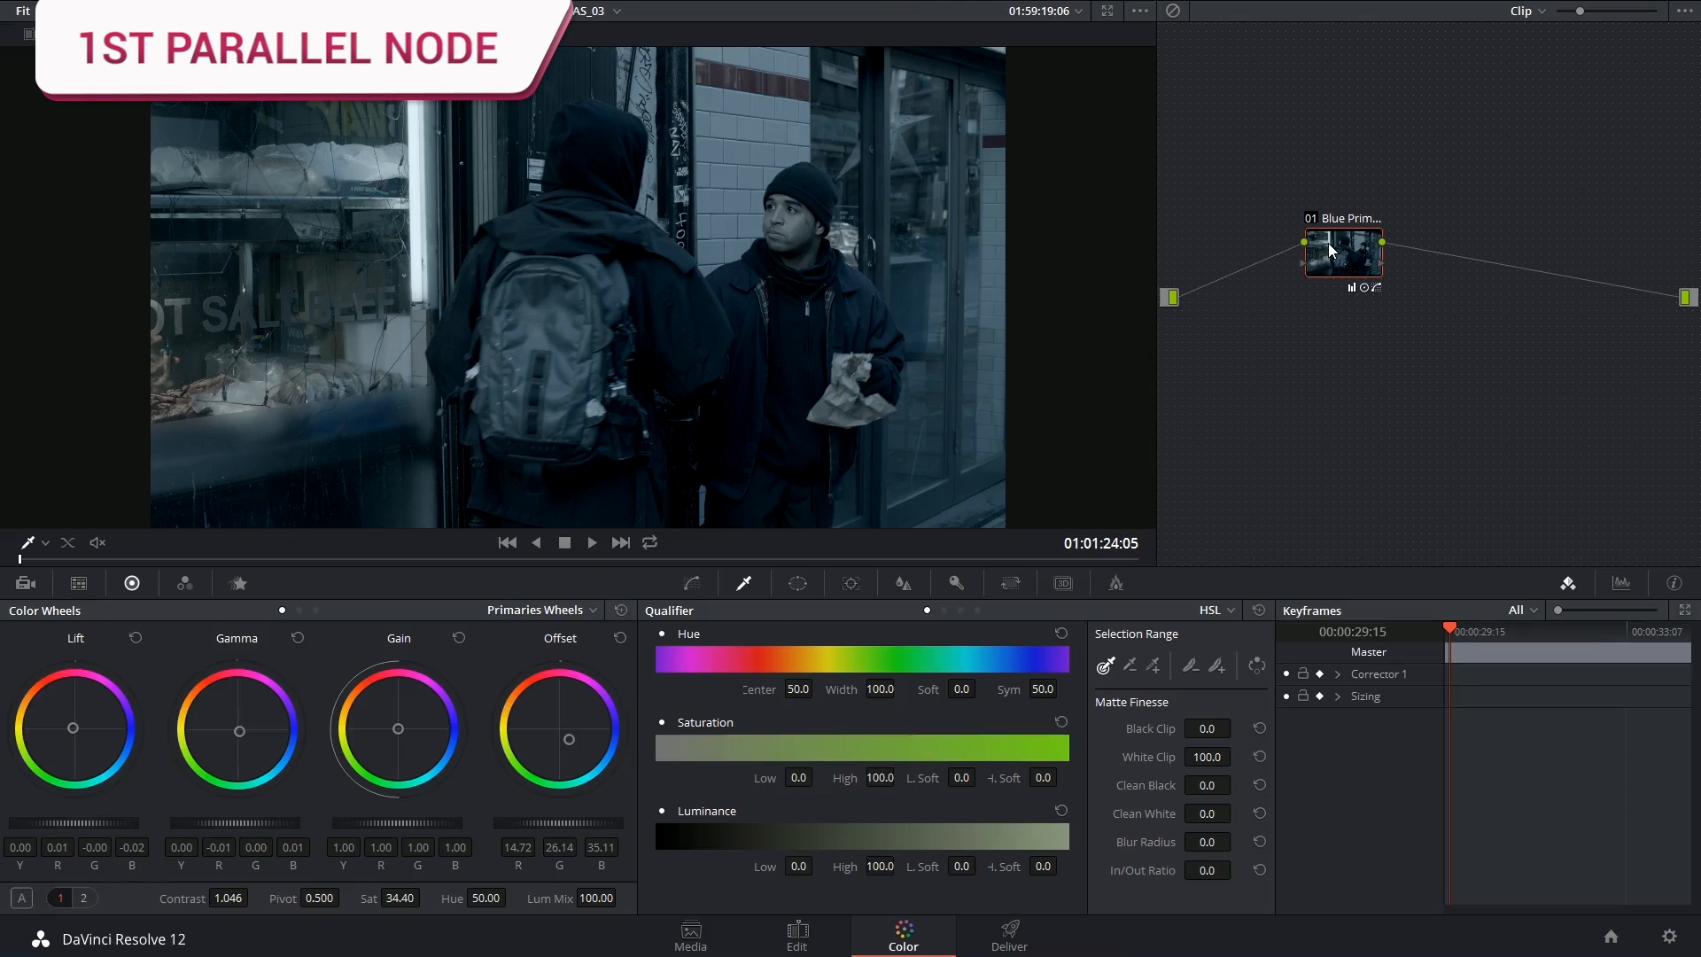
pyautogui.hotkey('shift', 's')
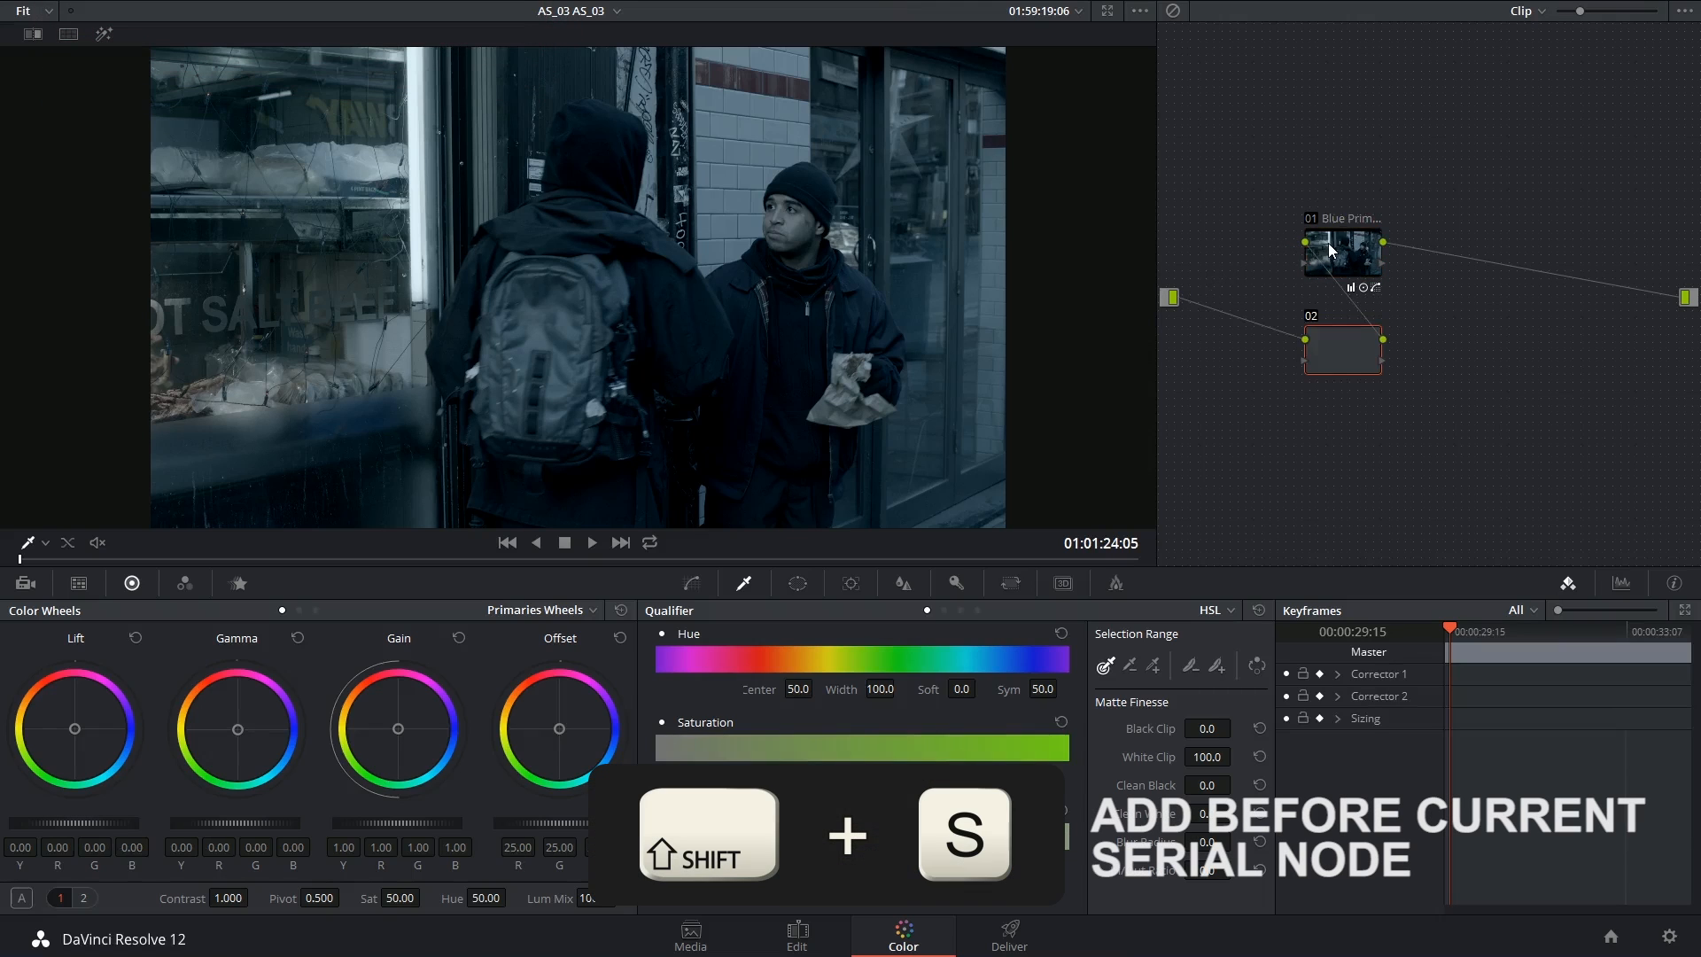
pyautogui.moveTo(1354, 354); pyautogui.dragTo(1249, 273)
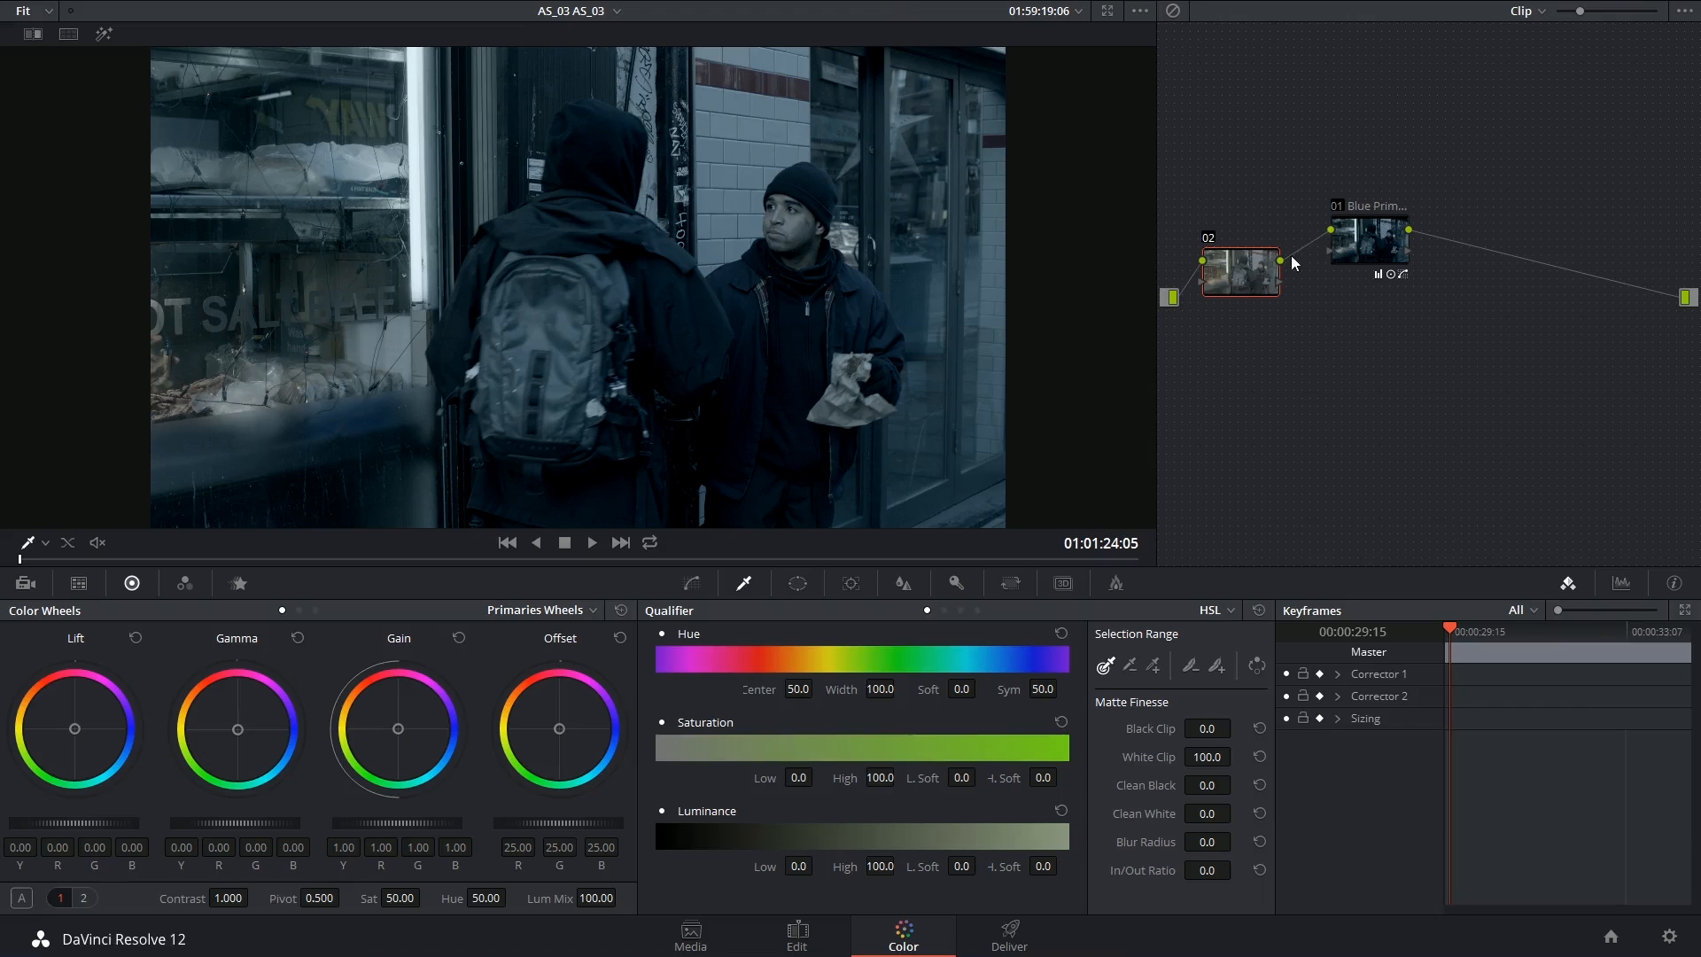
# Step: Add a parallel node 04 beside the blue grade and arrange the Parallel mixer
pyautogui.moveTo(1386, 240); pyautogui.dragTo(1394, 217)
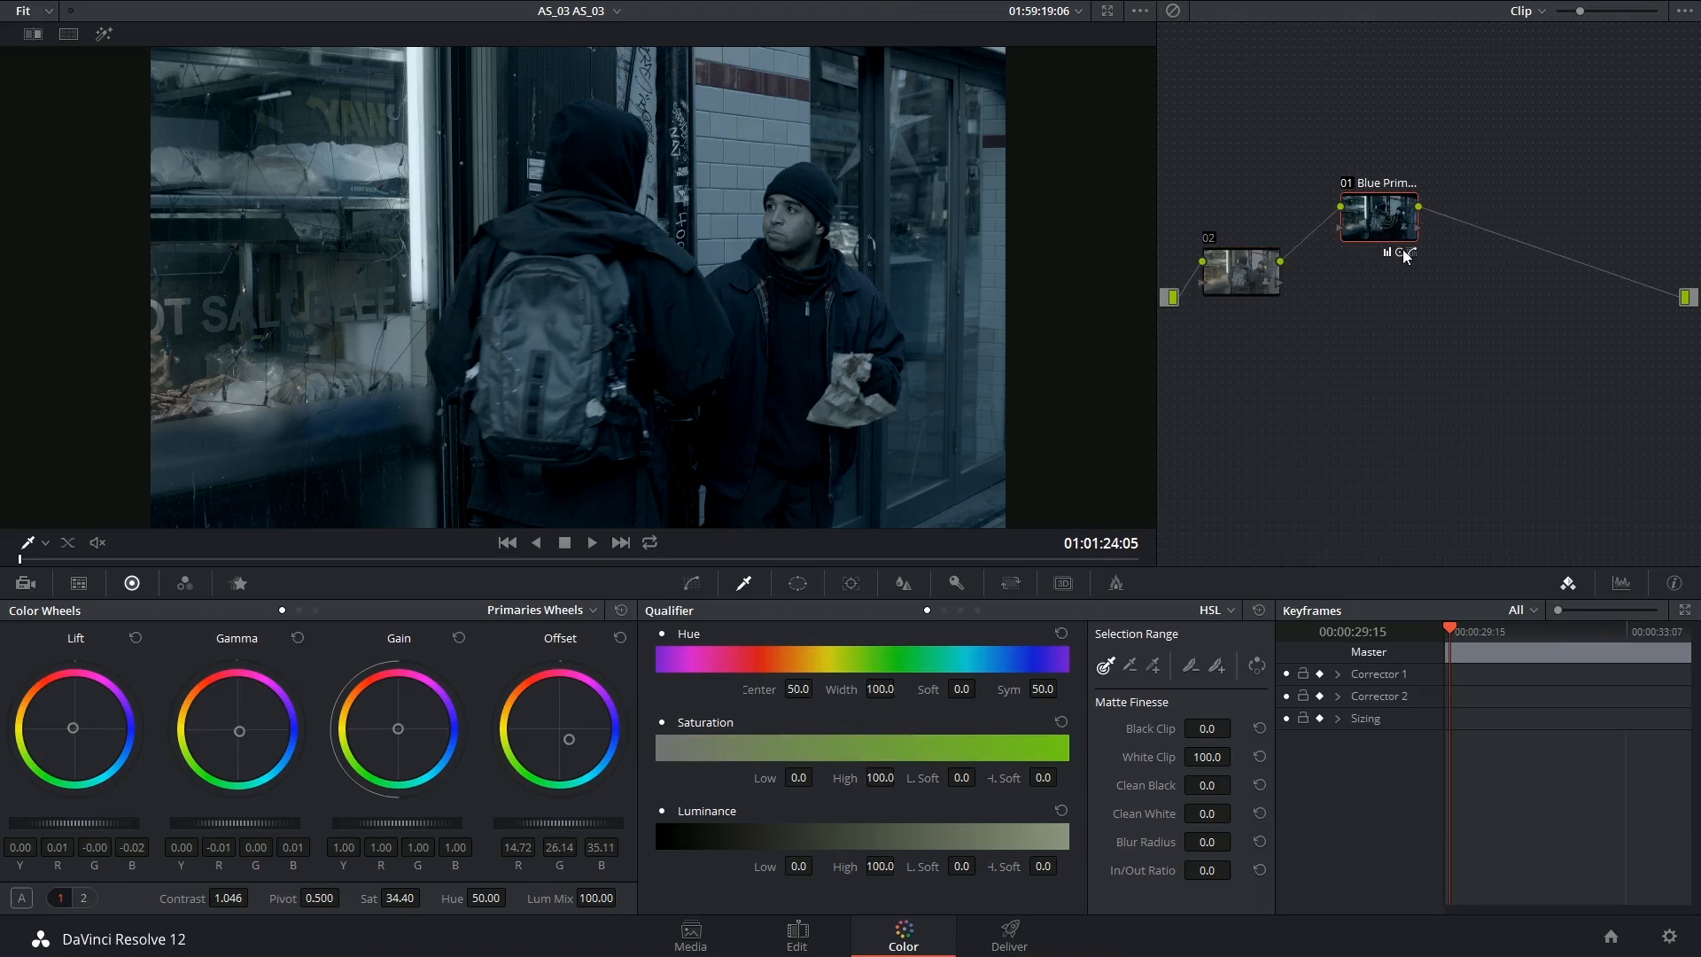
pyautogui.moveTo(1378, 215)
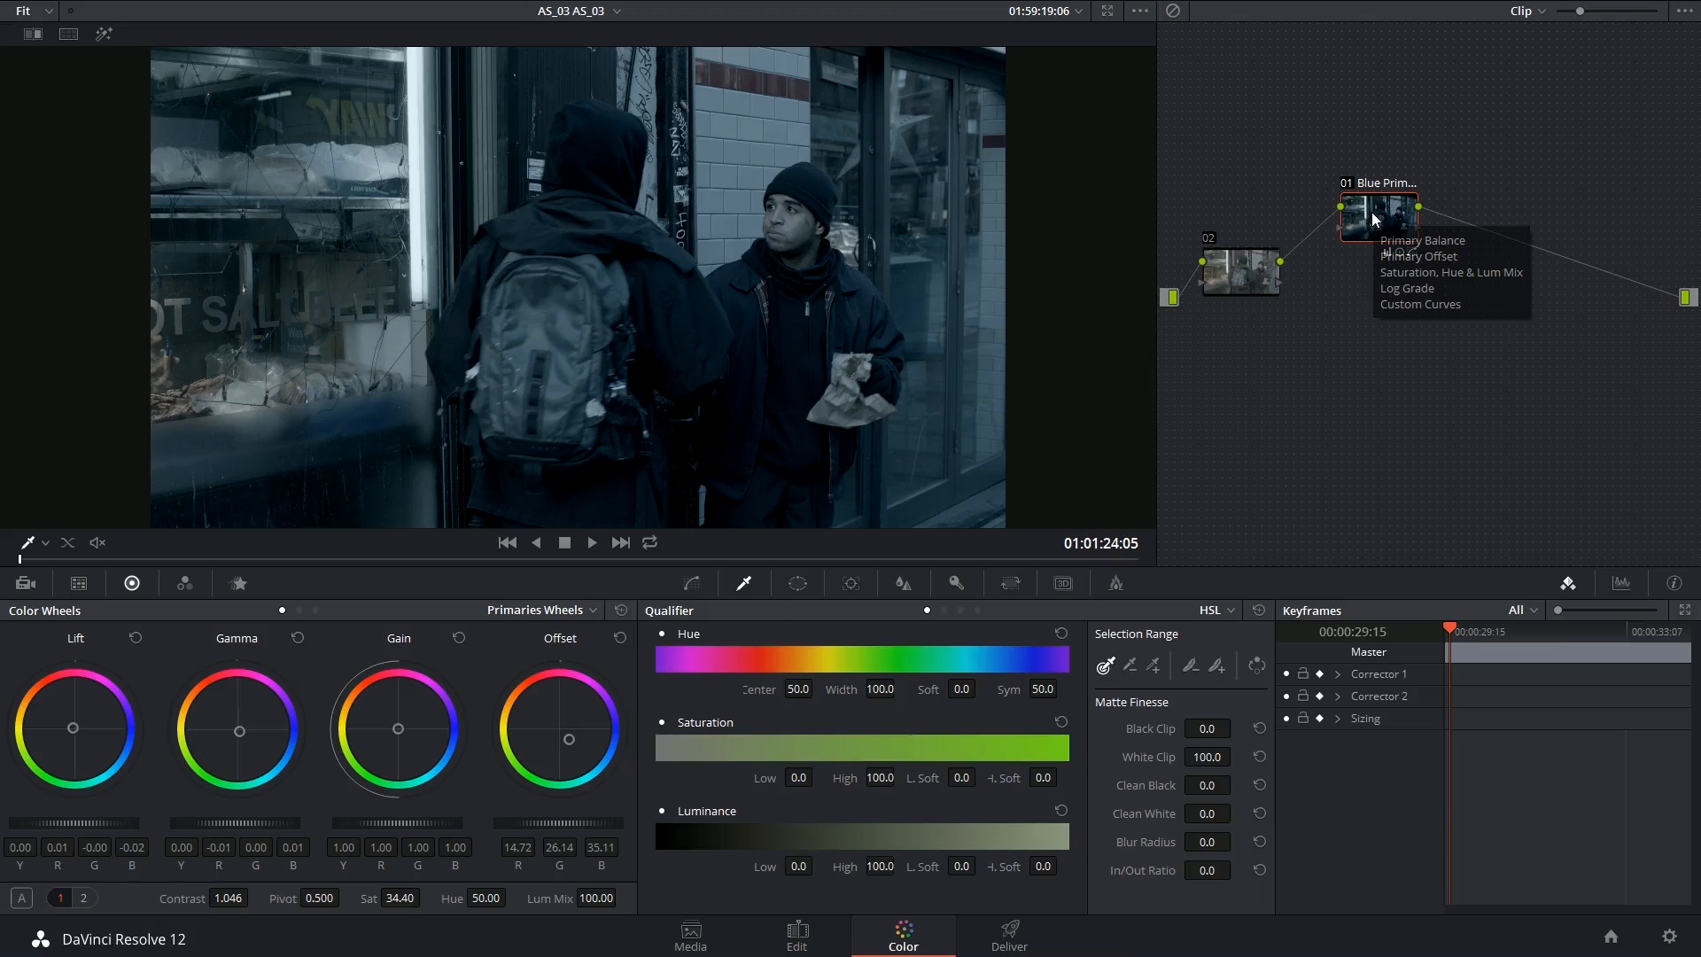
pyautogui.hotkey('alt', 'p')
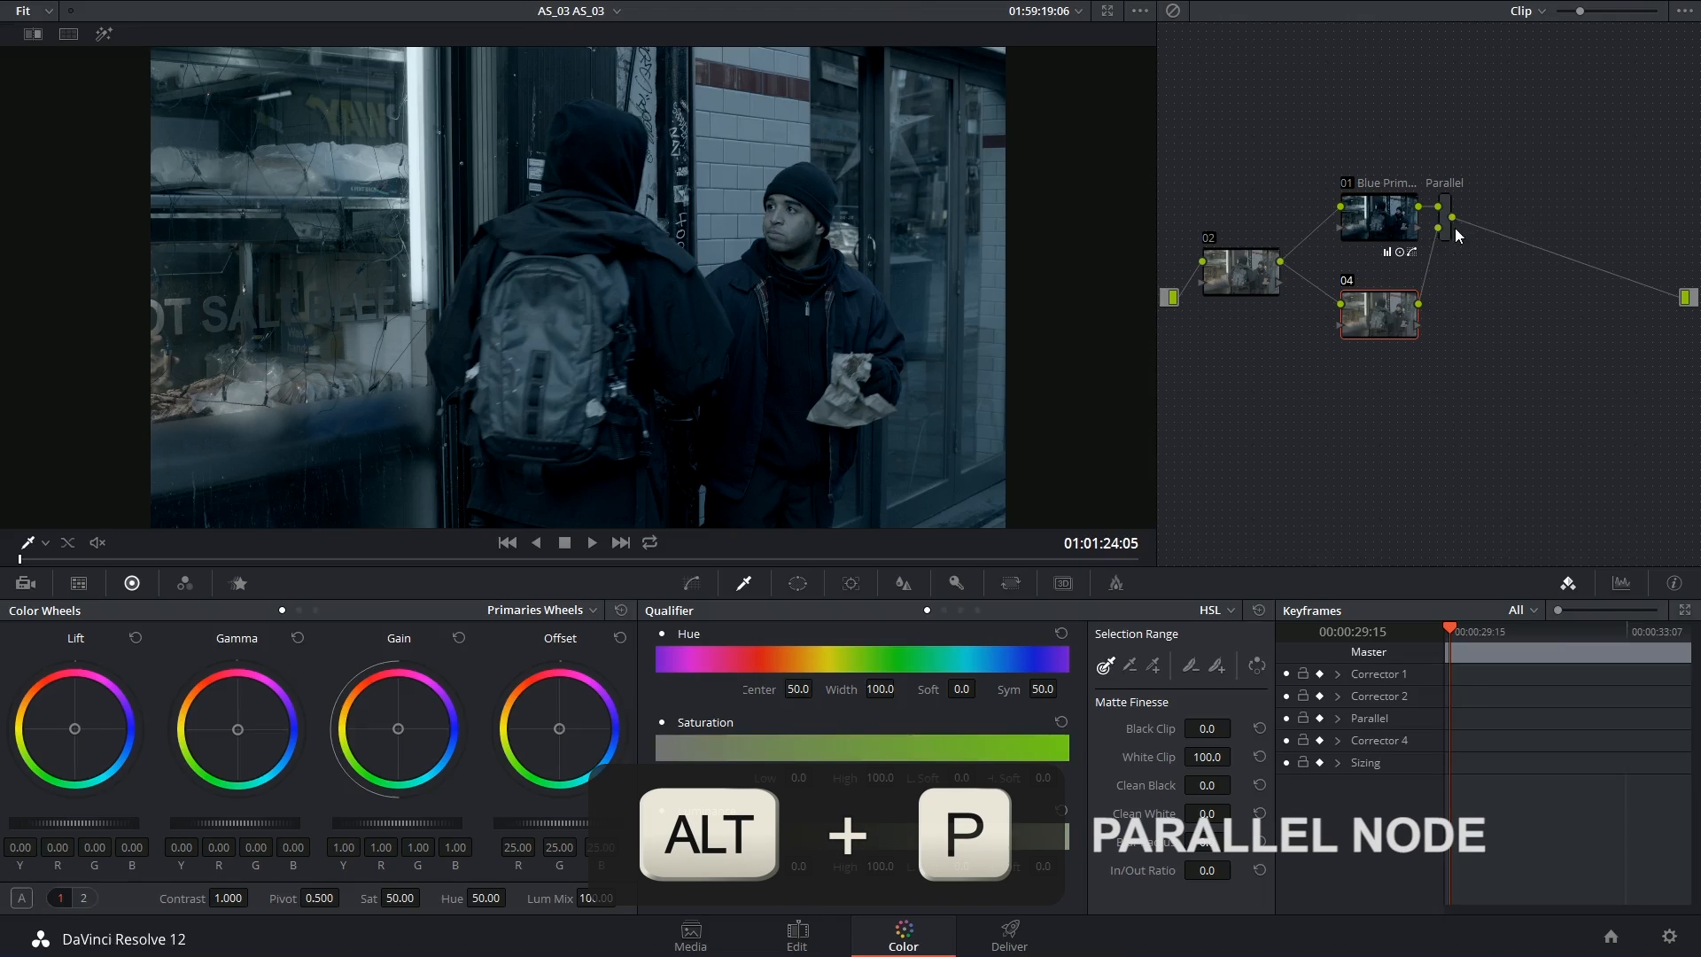
pyautogui.moveTo(1448, 228); pyautogui.dragTo(1498, 252)
pyautogui.moveTo(1383, 317); pyautogui.dragTo(1368, 313)
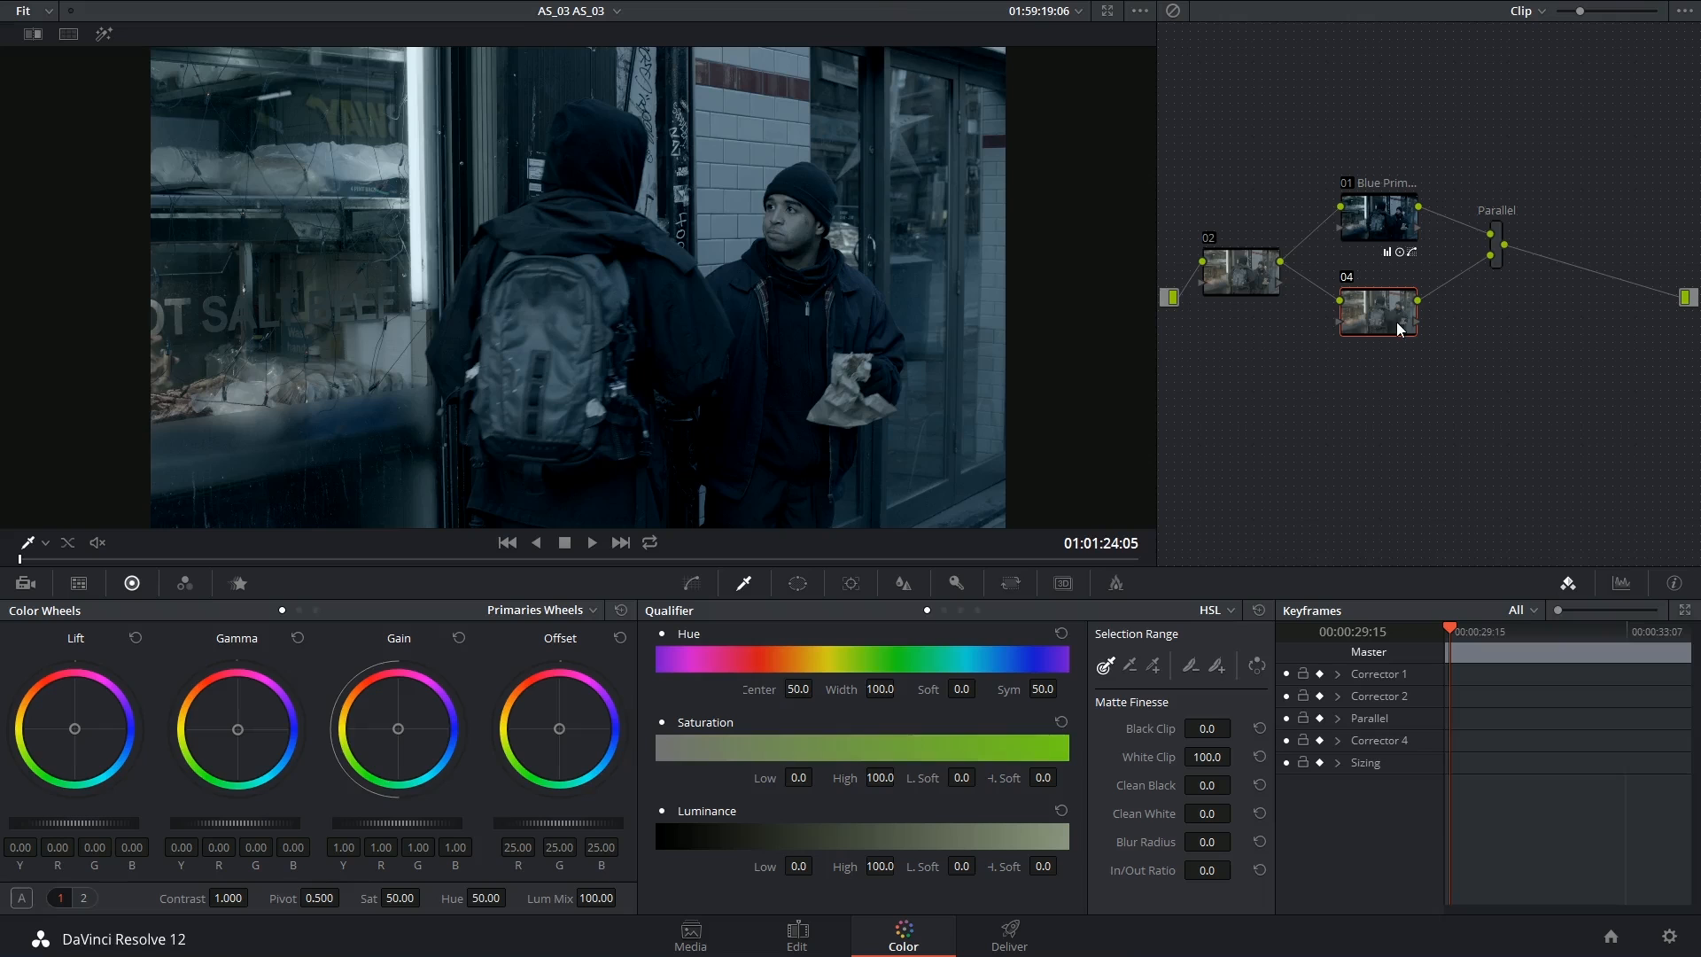
# Step: Qualify node 04 by sampling the man's facial skin and clean dark speckles out of the matte
pyautogui.click(1381, 314)
pyautogui.click(103, 35)
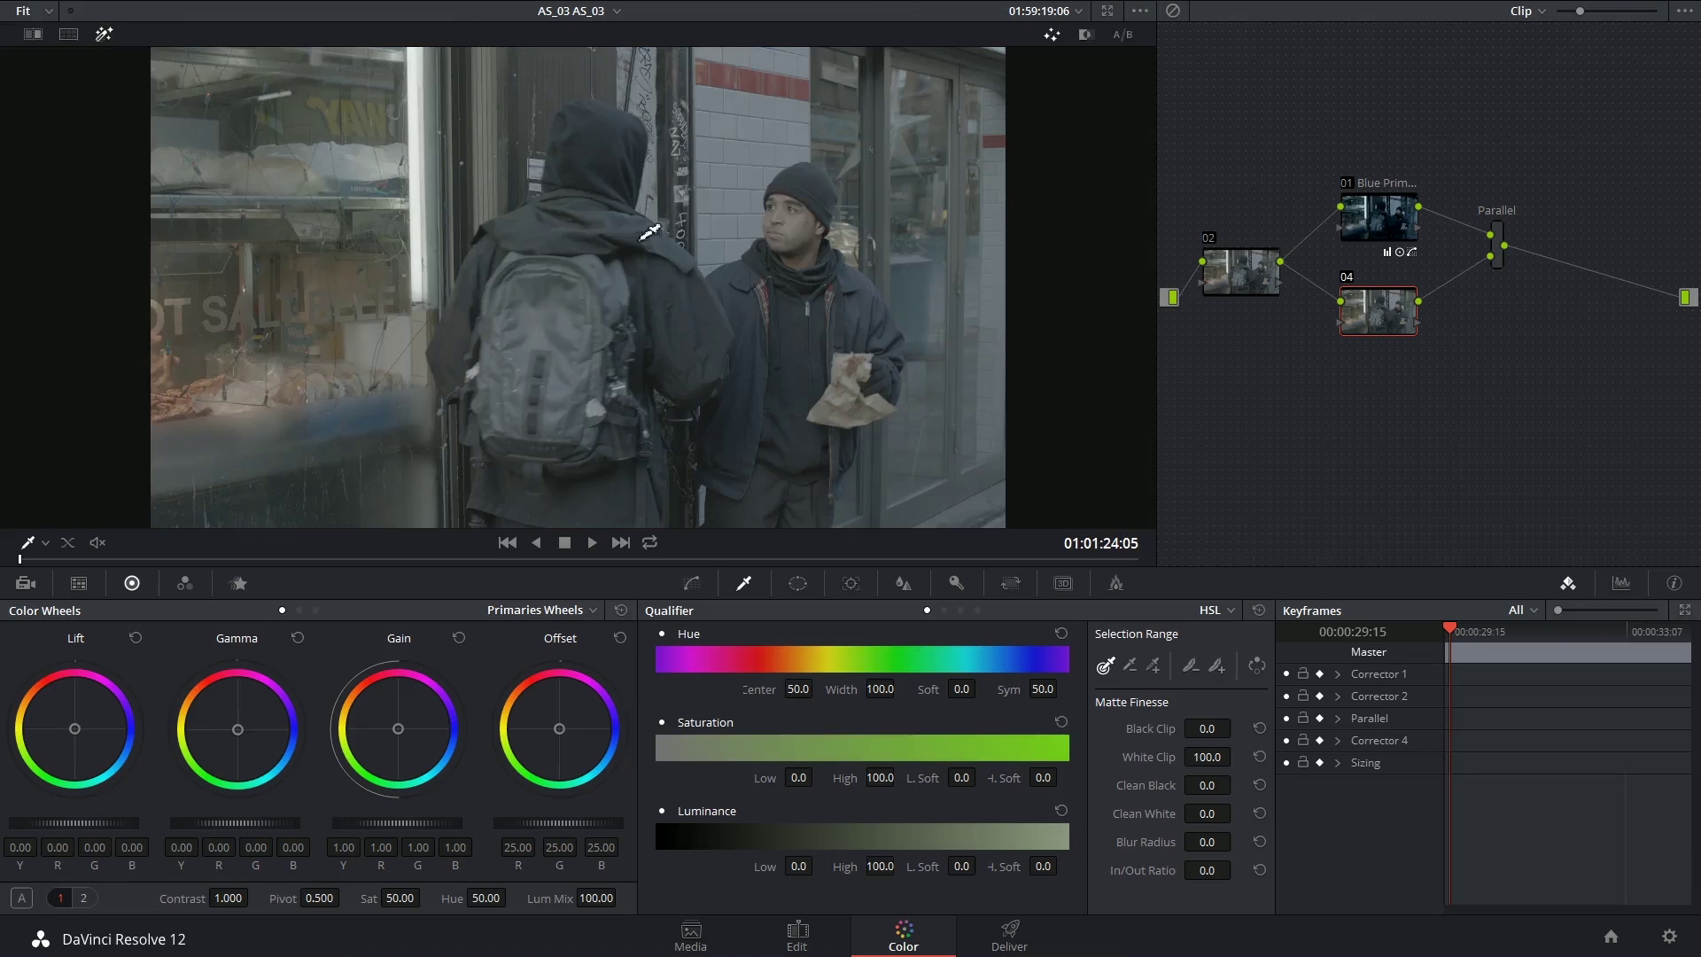
pyautogui.click(790, 209)
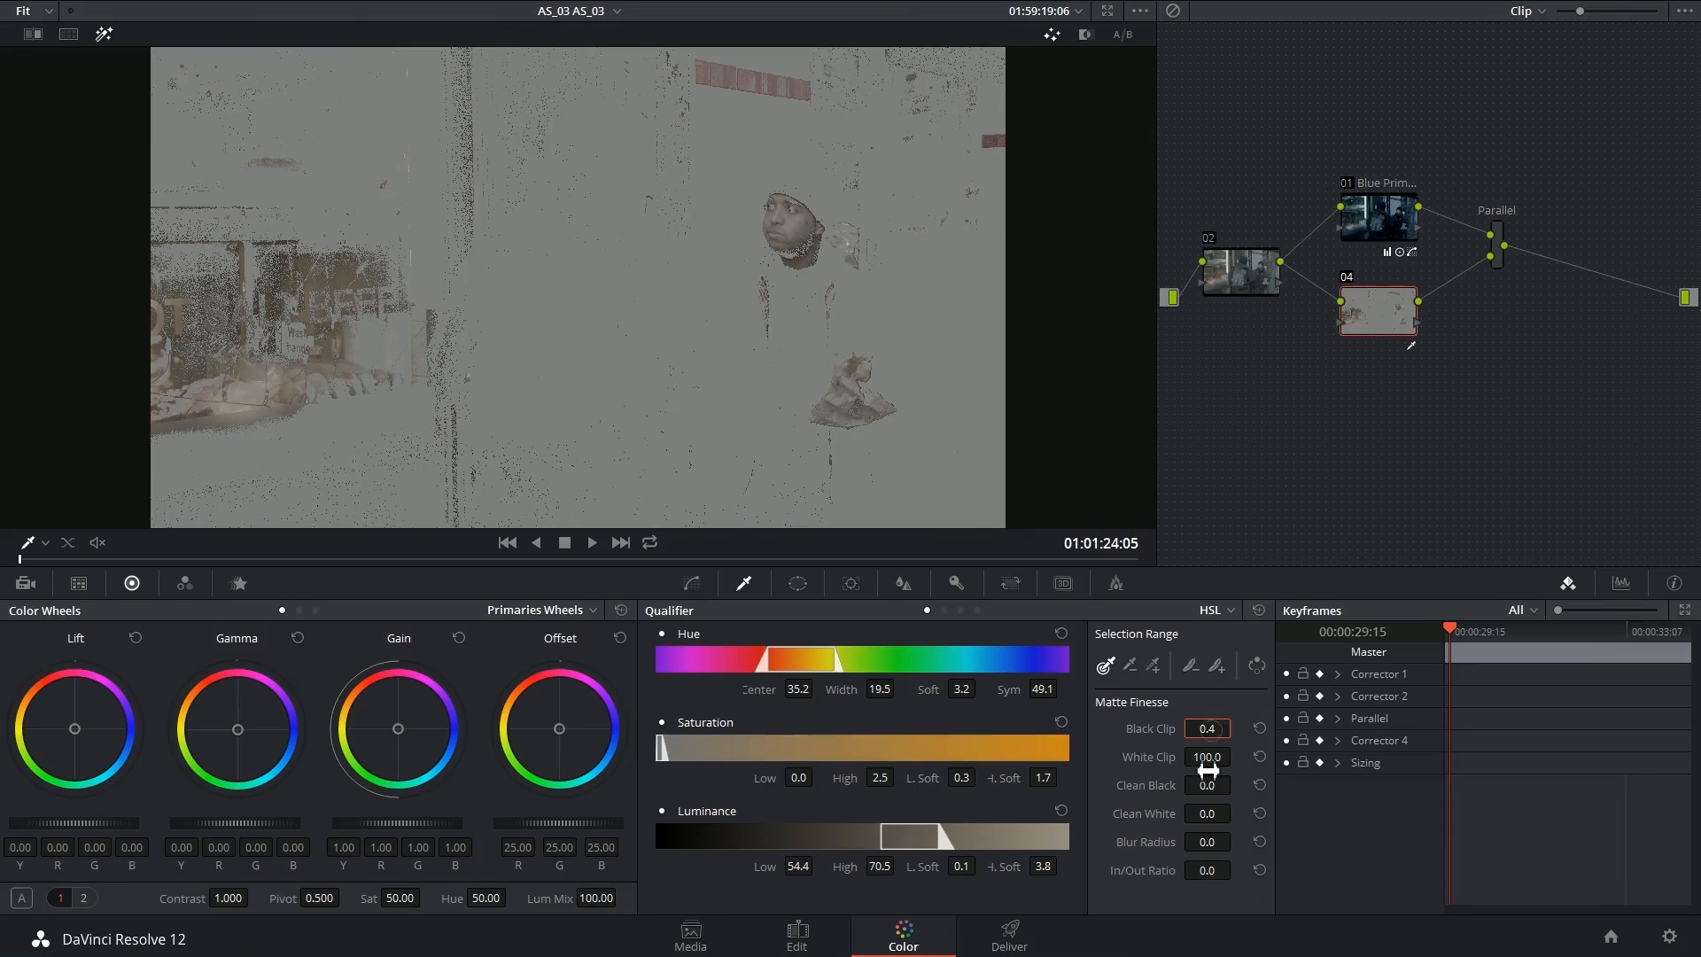
pyautogui.moveTo(1208, 786); pyautogui.dragTo(1236, 813)
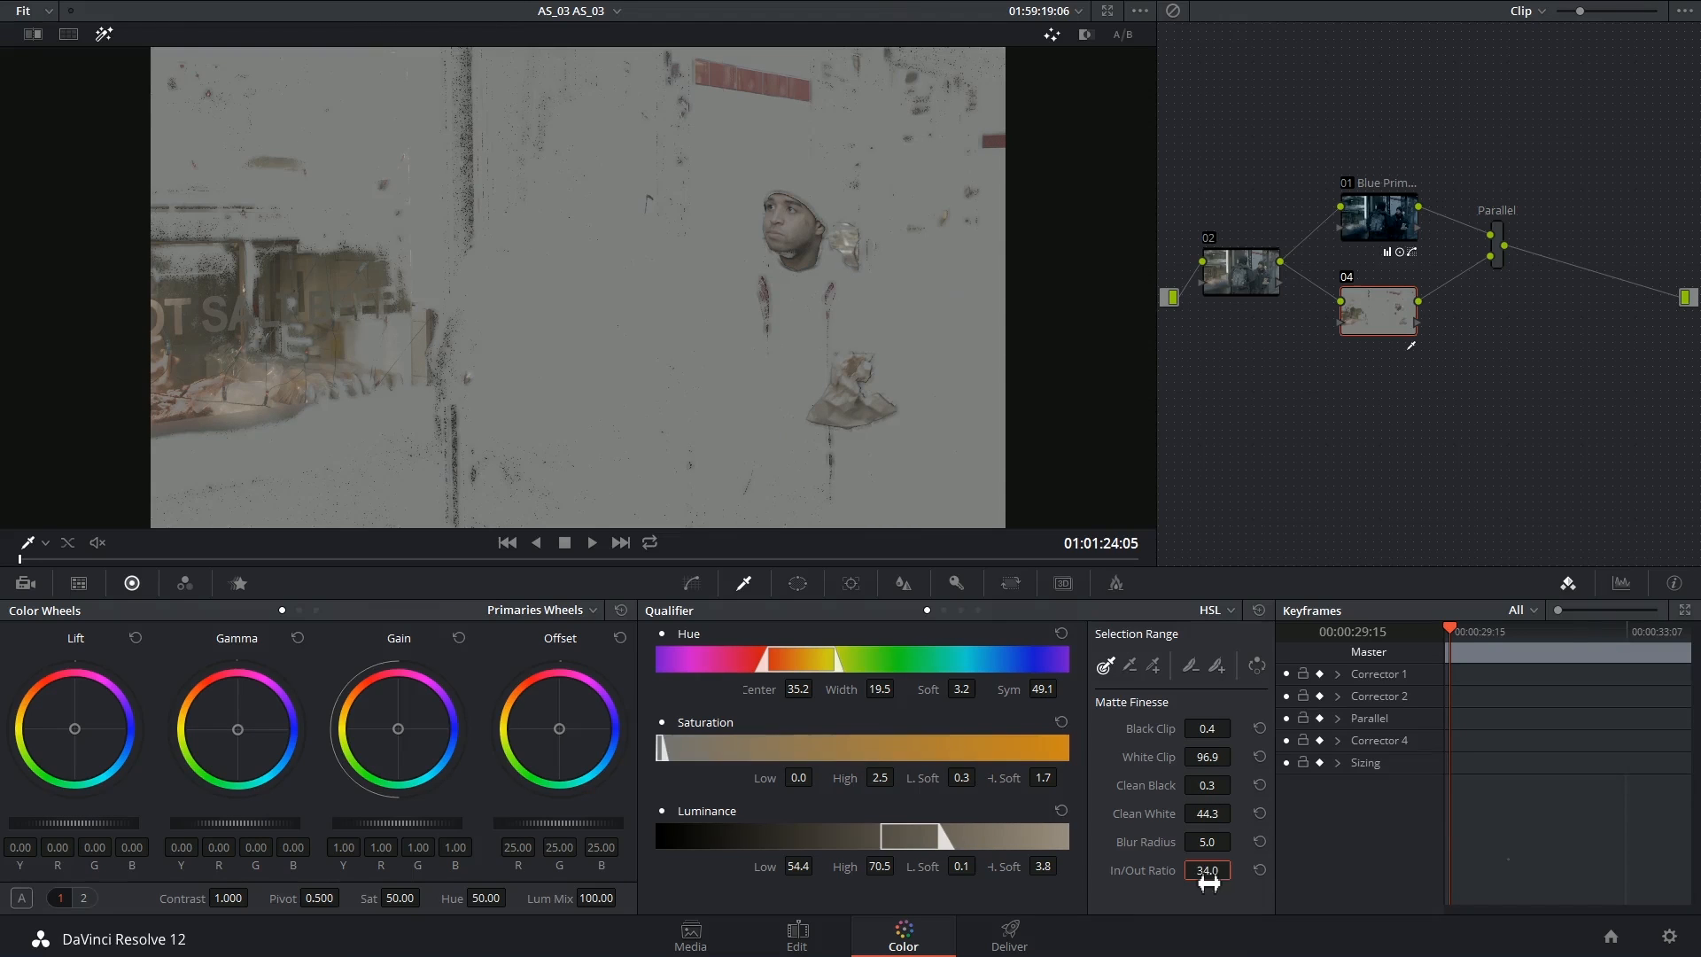
# Step: Add a circular window to node 04, shrink it around the man's head and turn the highlight off
pyautogui.click(798, 583)
pyautogui.click(677, 738)
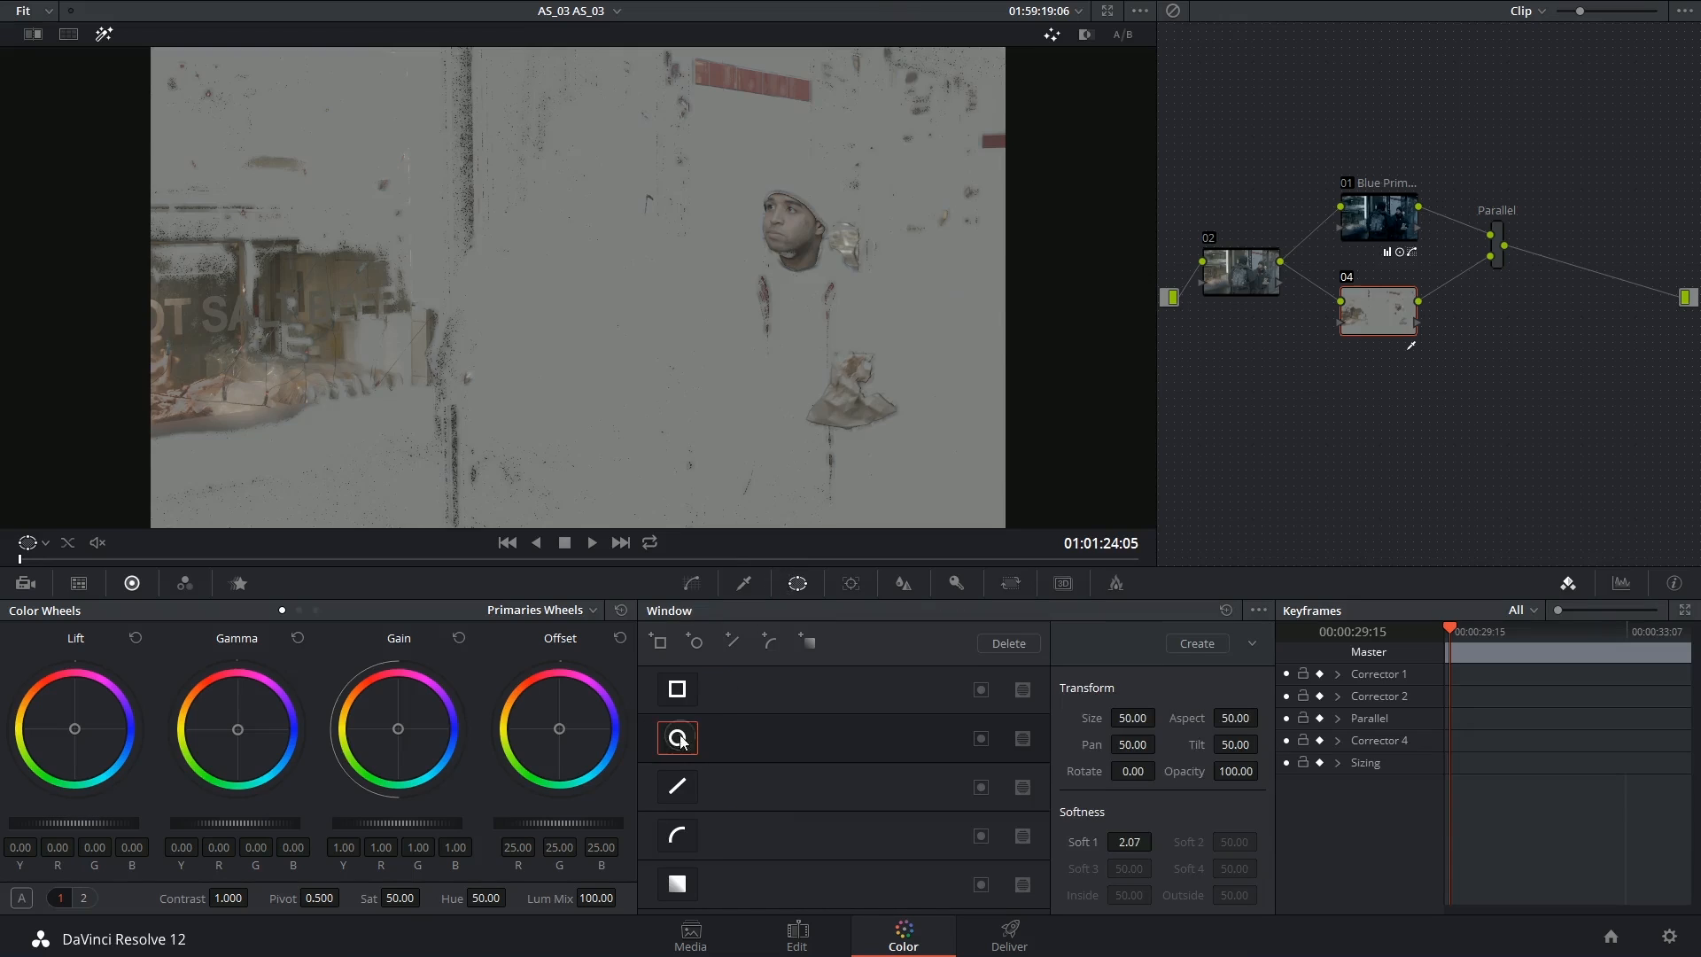
pyautogui.moveTo(585, 349); pyautogui.dragTo(801, 295)
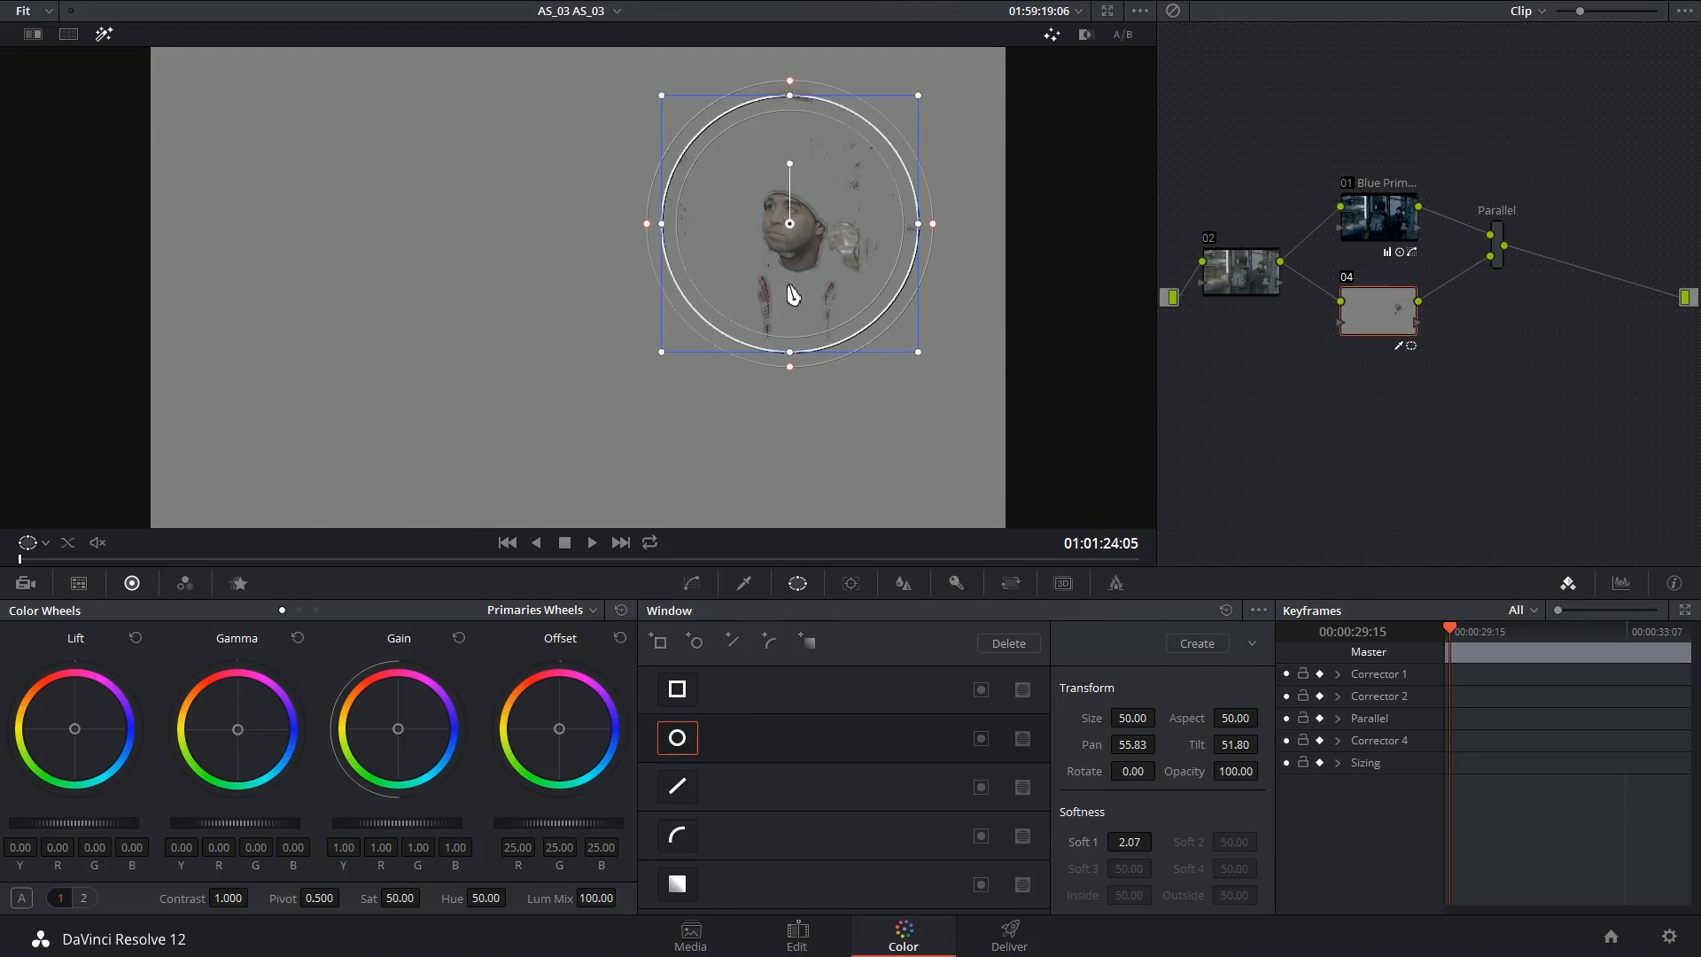
pyautogui.moveTo(926, 354); pyautogui.dragTo(828, 290)
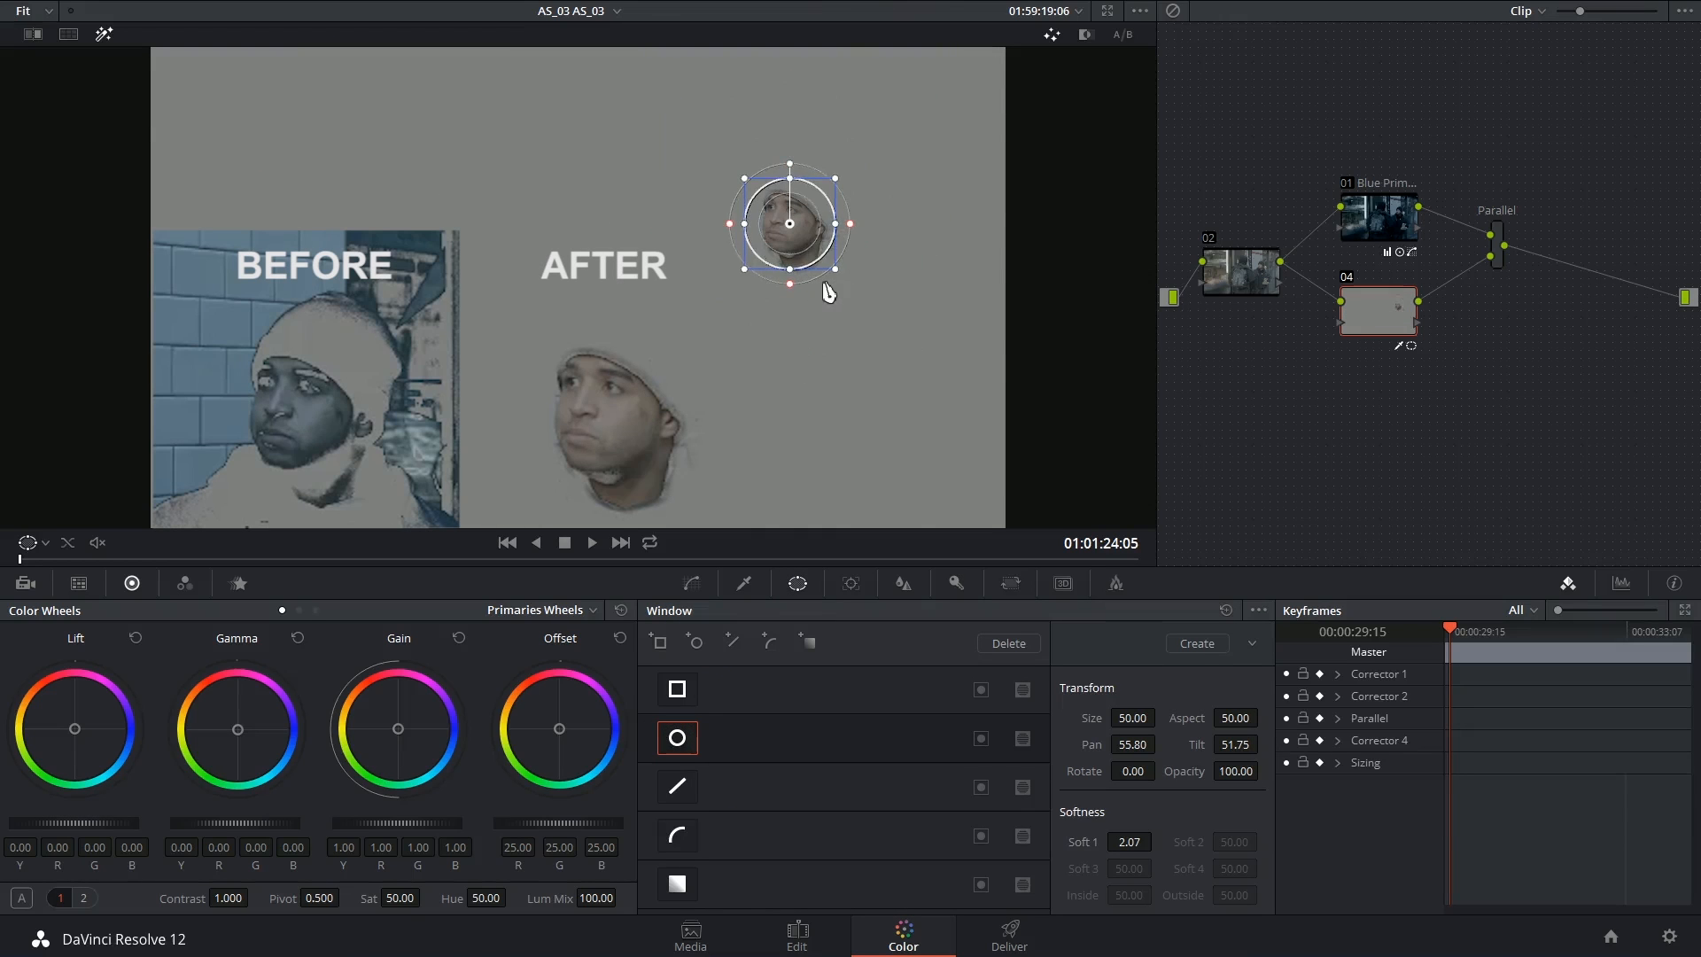
pyautogui.moveTo(789, 223); pyautogui.dragTo(785, 230)
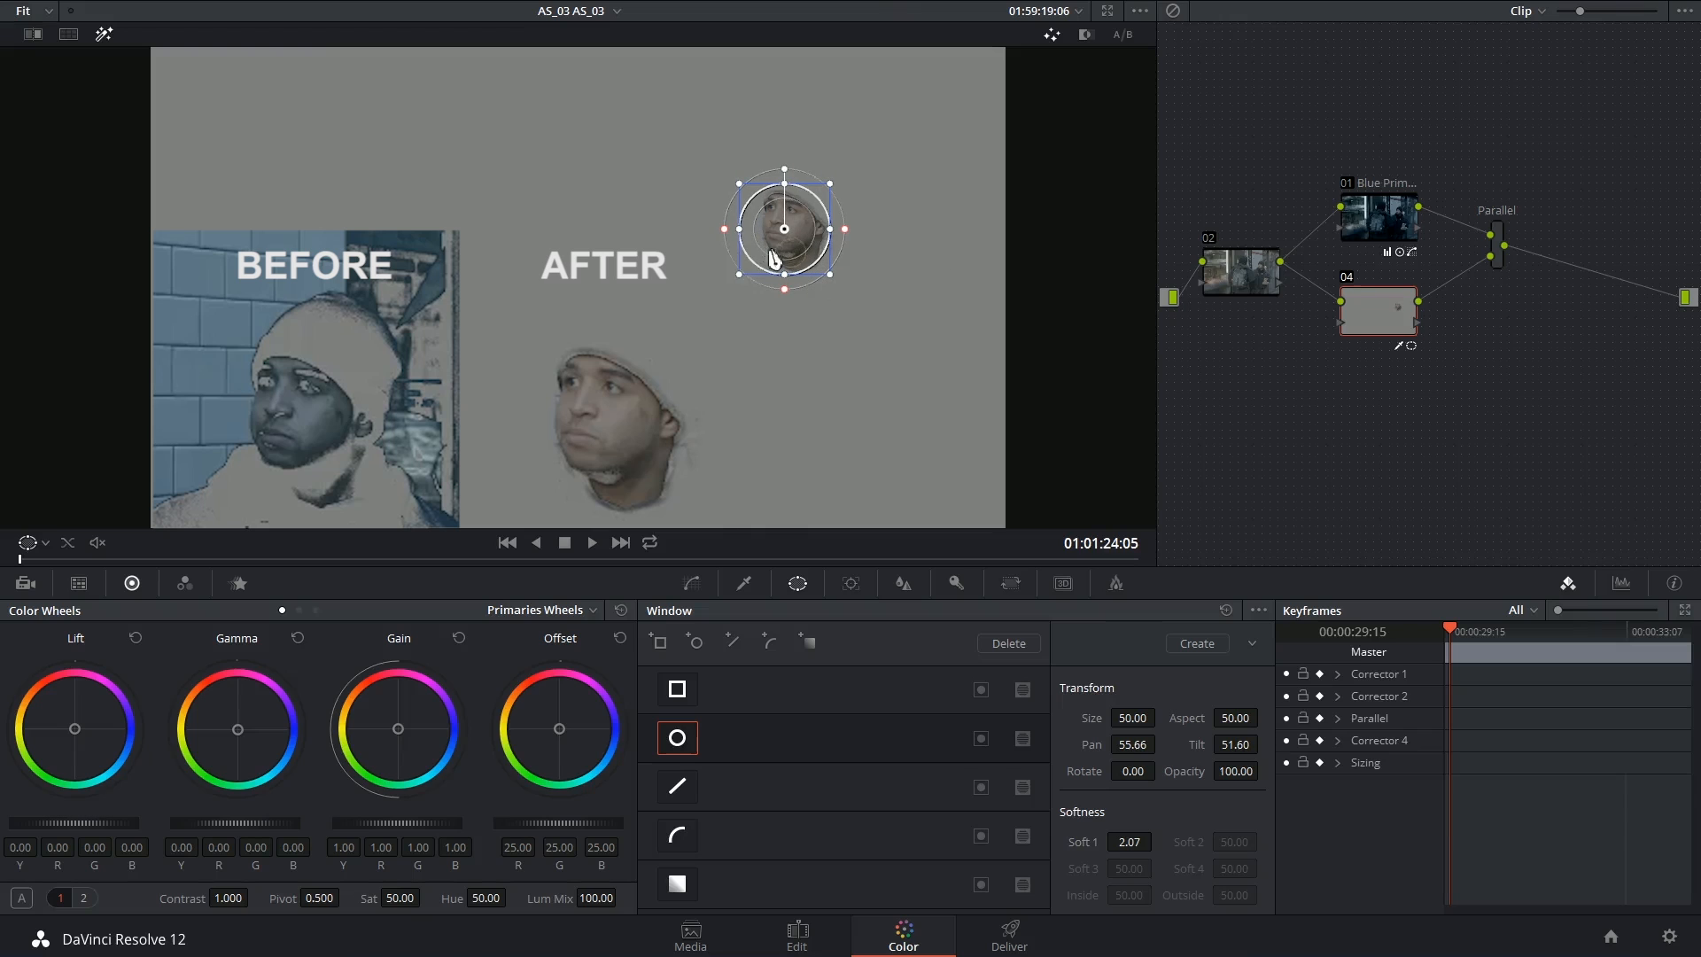
pyautogui.click(104, 32)
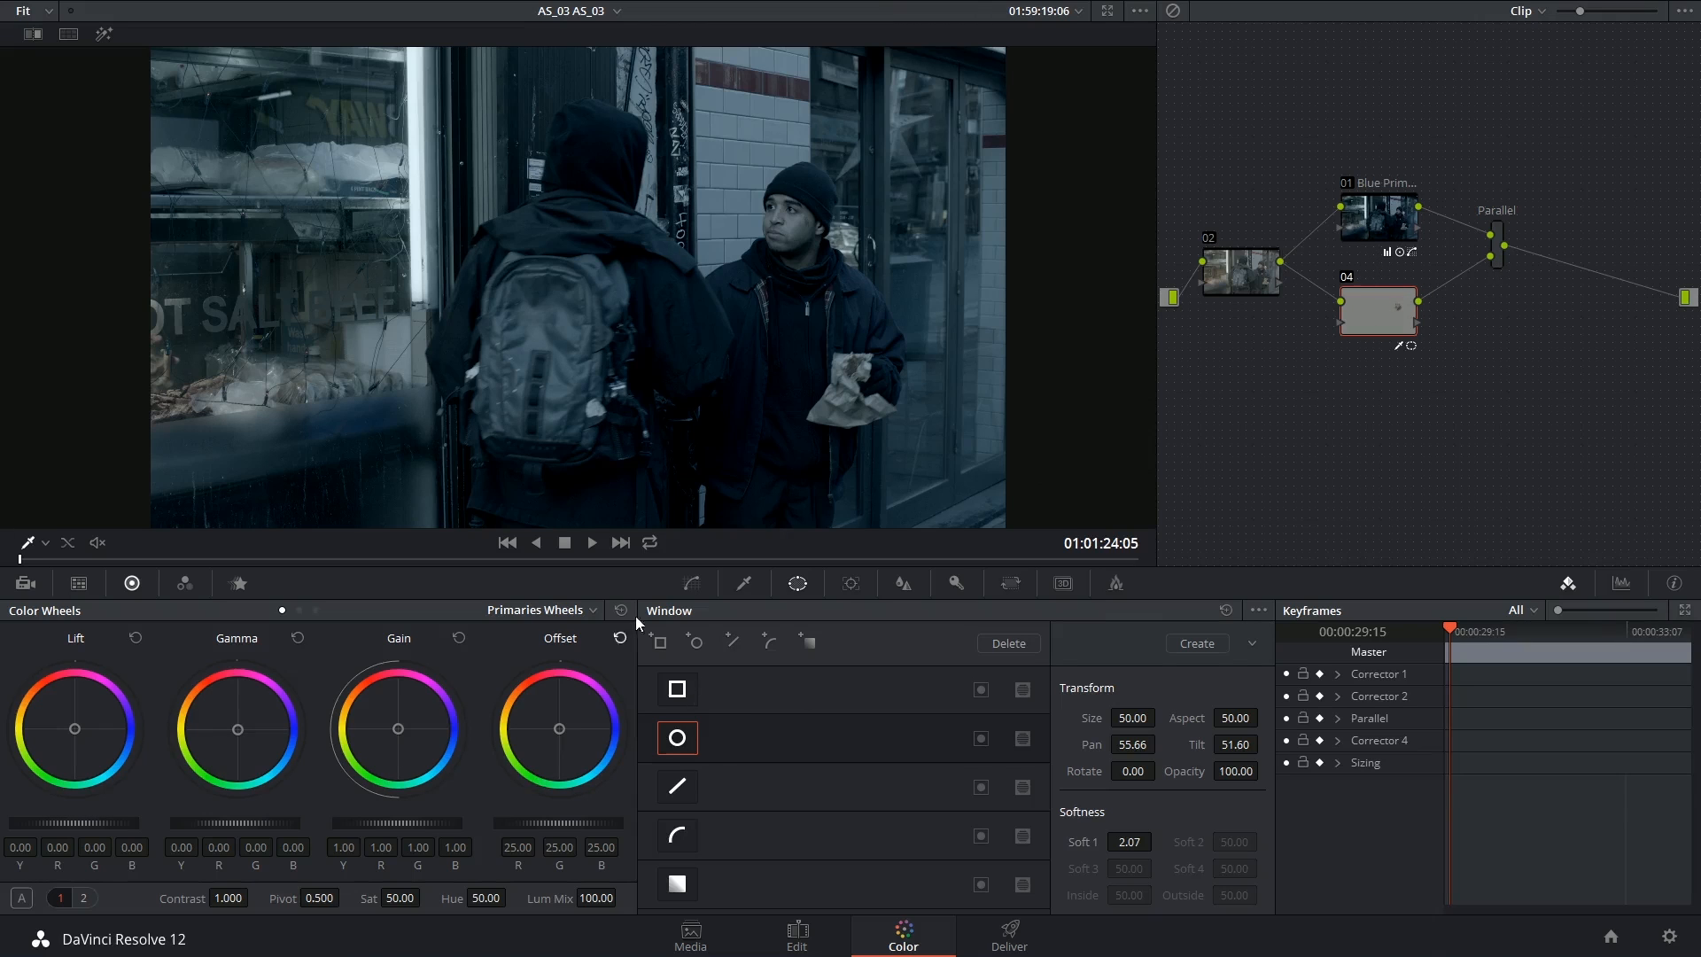
# Step: Nudge node 04's gamma balance and raise its saturation to about 61.20
pyautogui.click(691, 584)
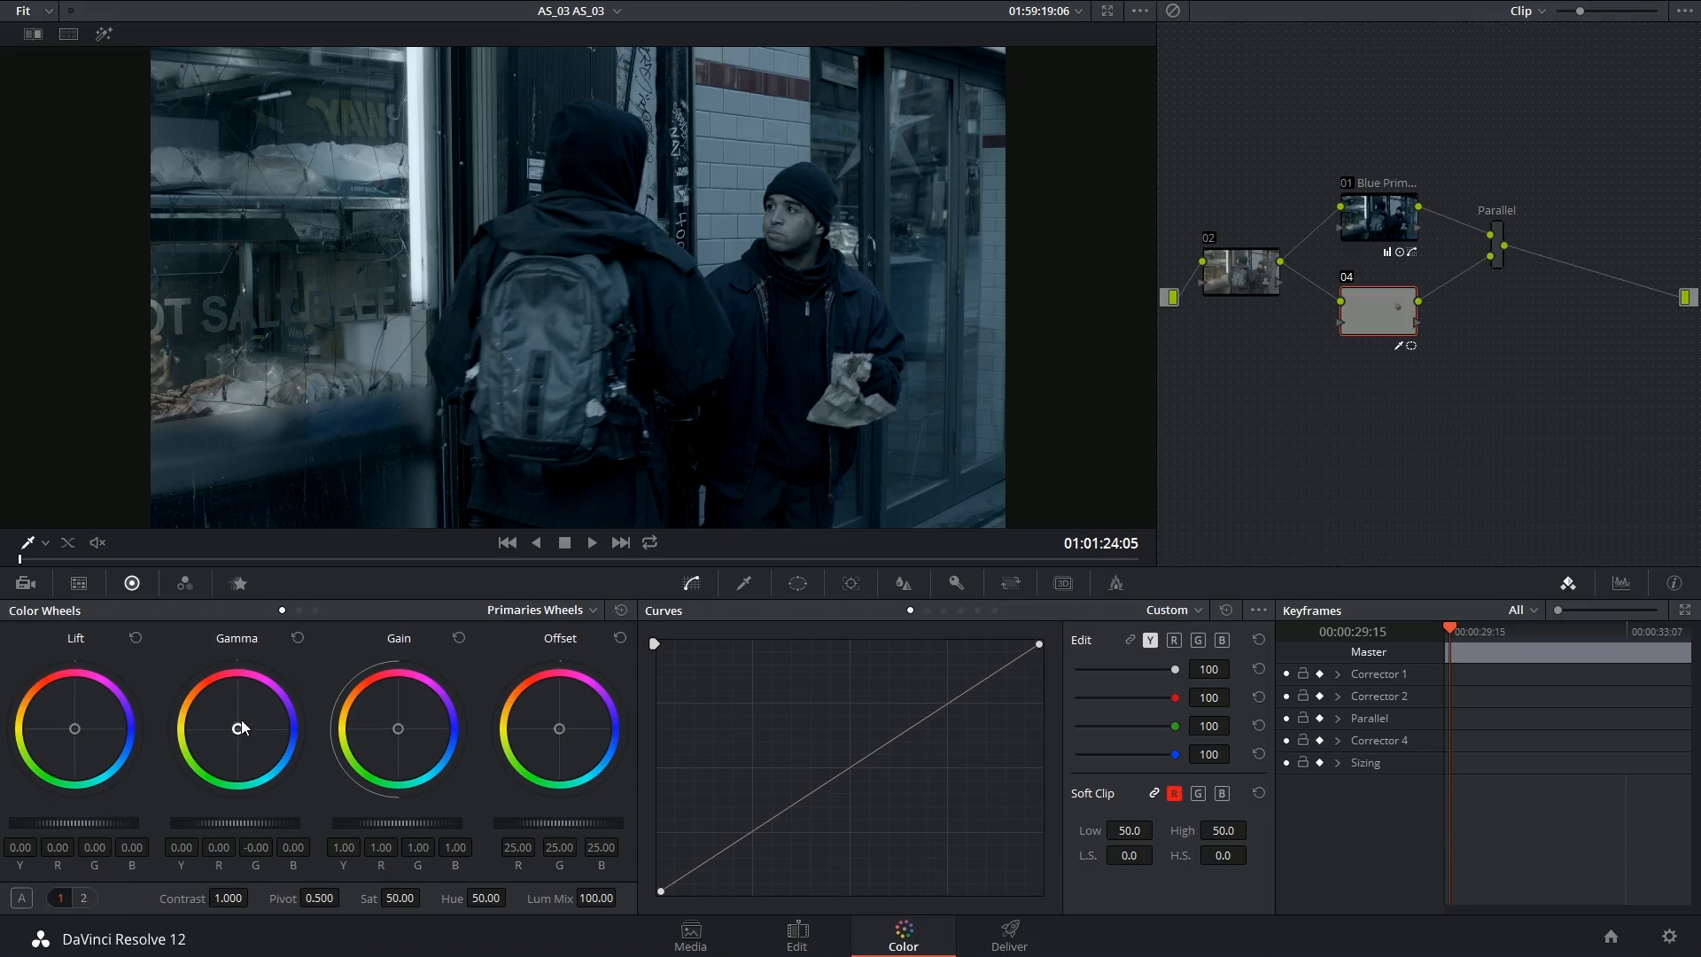
pyautogui.moveTo(241, 728); pyautogui.dragTo(234, 725)
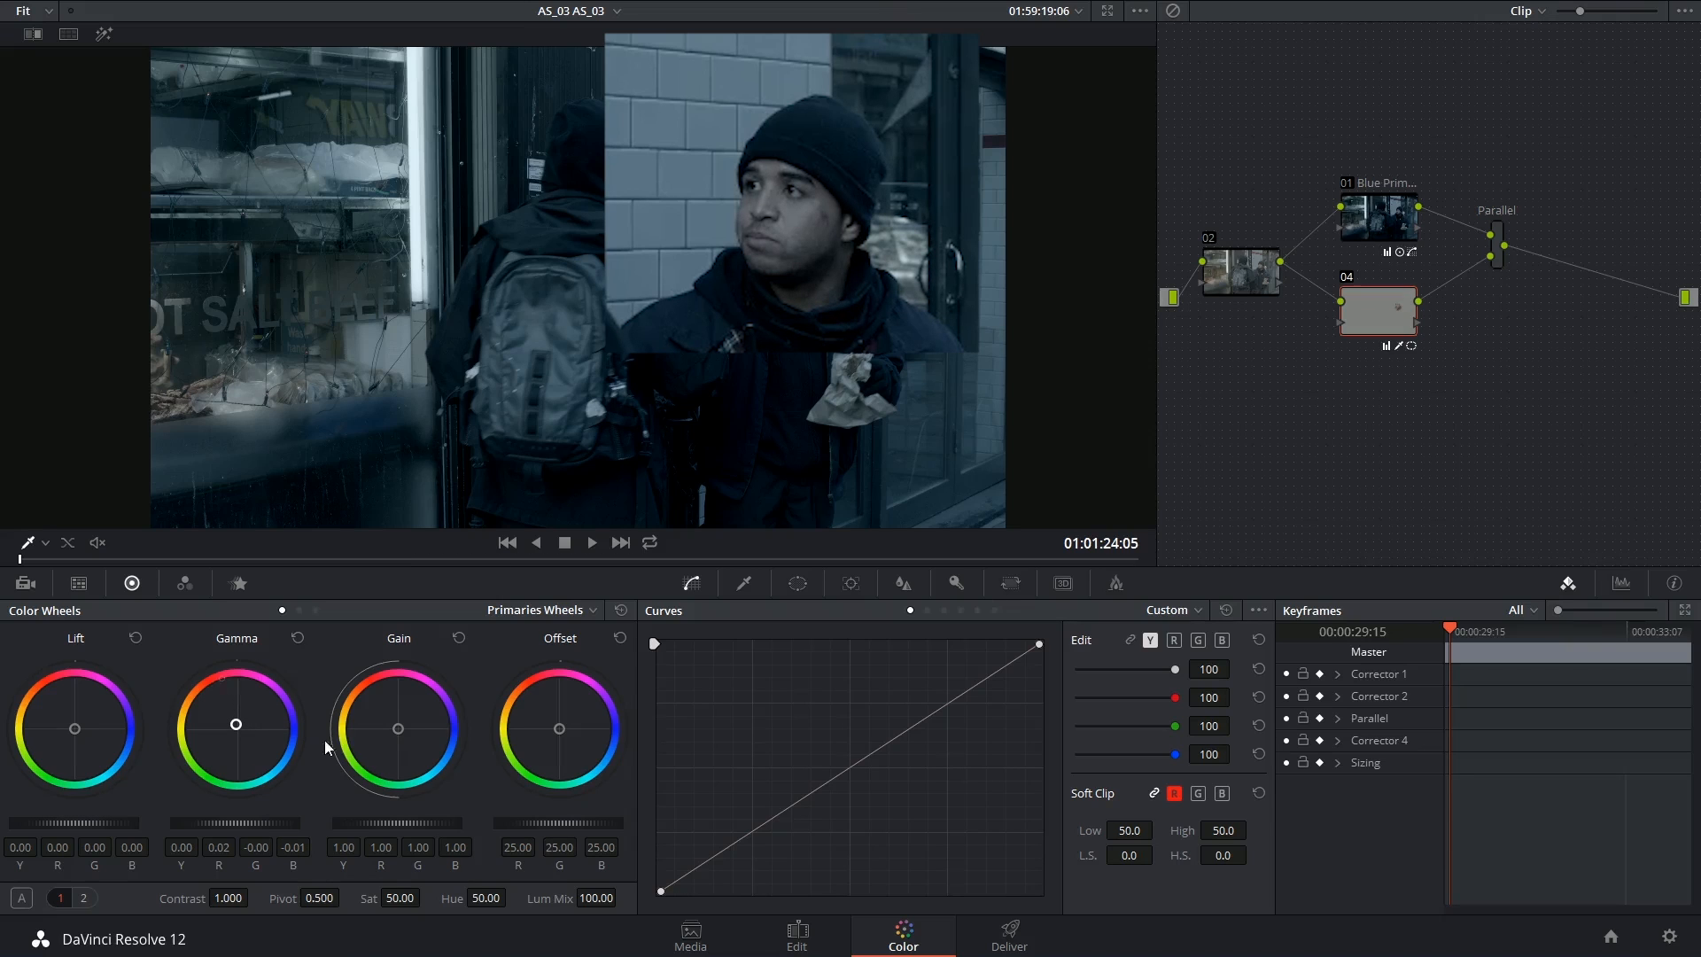
pyautogui.moveTo(399, 902); pyautogui.dragTo(409, 898)
pyautogui.moveTo(239, 729); pyautogui.dragTo(244, 746)
# Step: Toggle node 04 on and off to compare the face correction before and after
pyautogui.click(1348, 283)
pyautogui.click(1347, 282)
pyautogui.click(1347, 282)
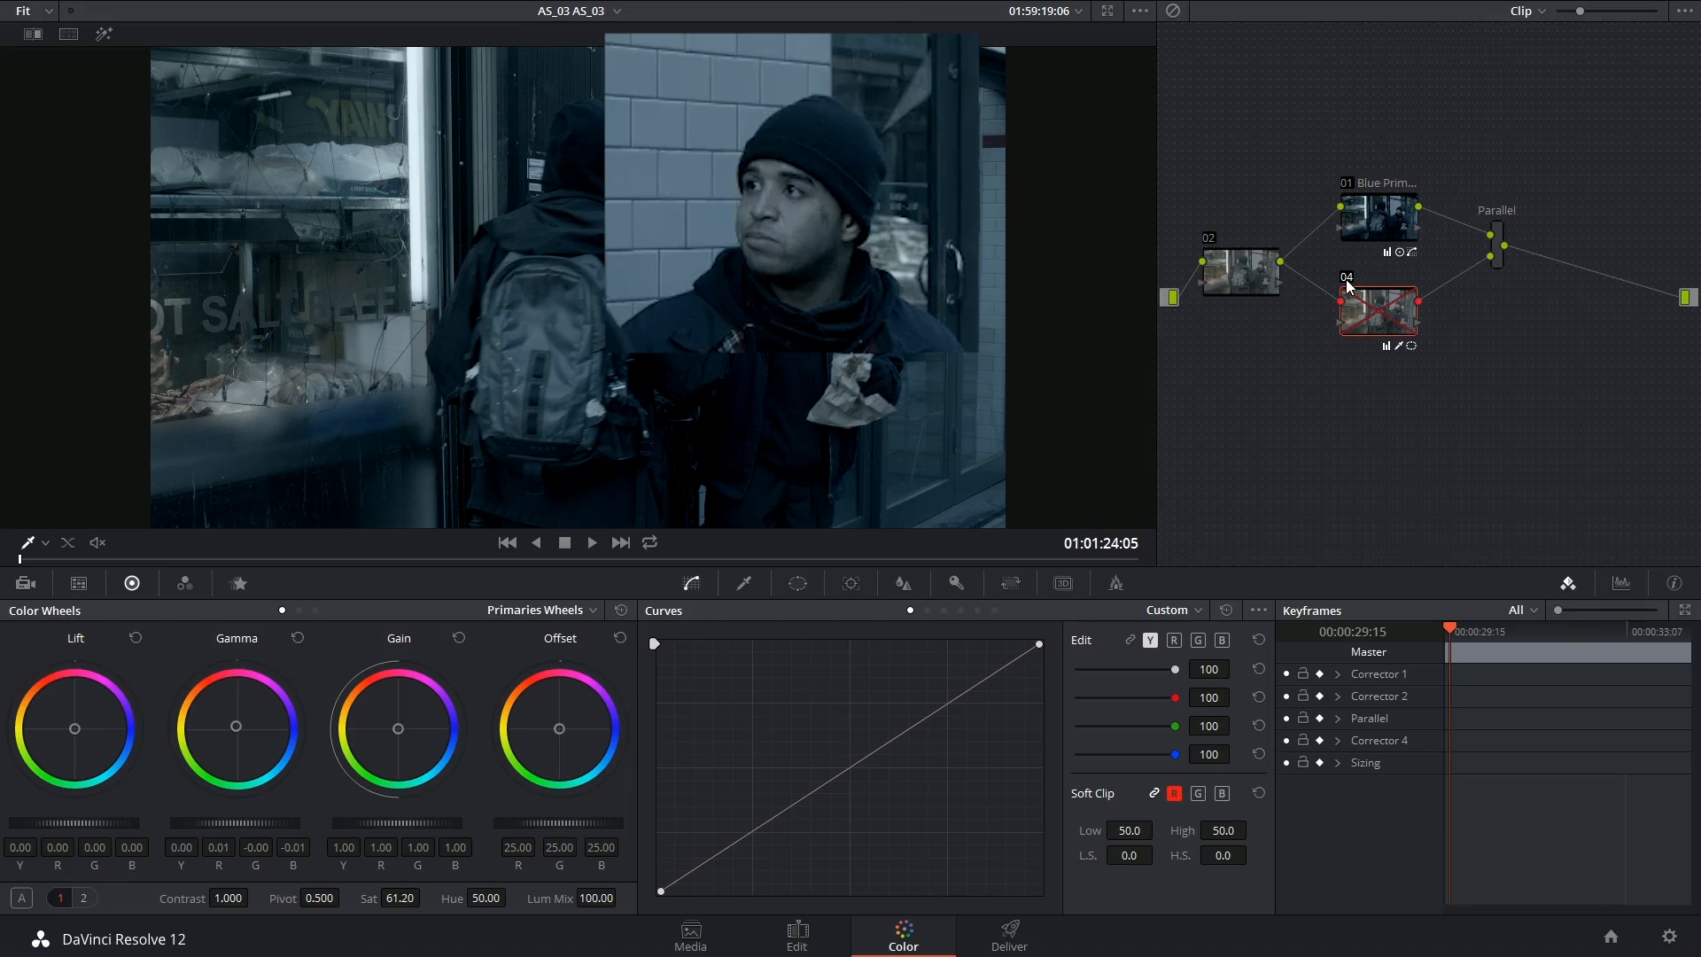
pyautogui.click(1349, 281)
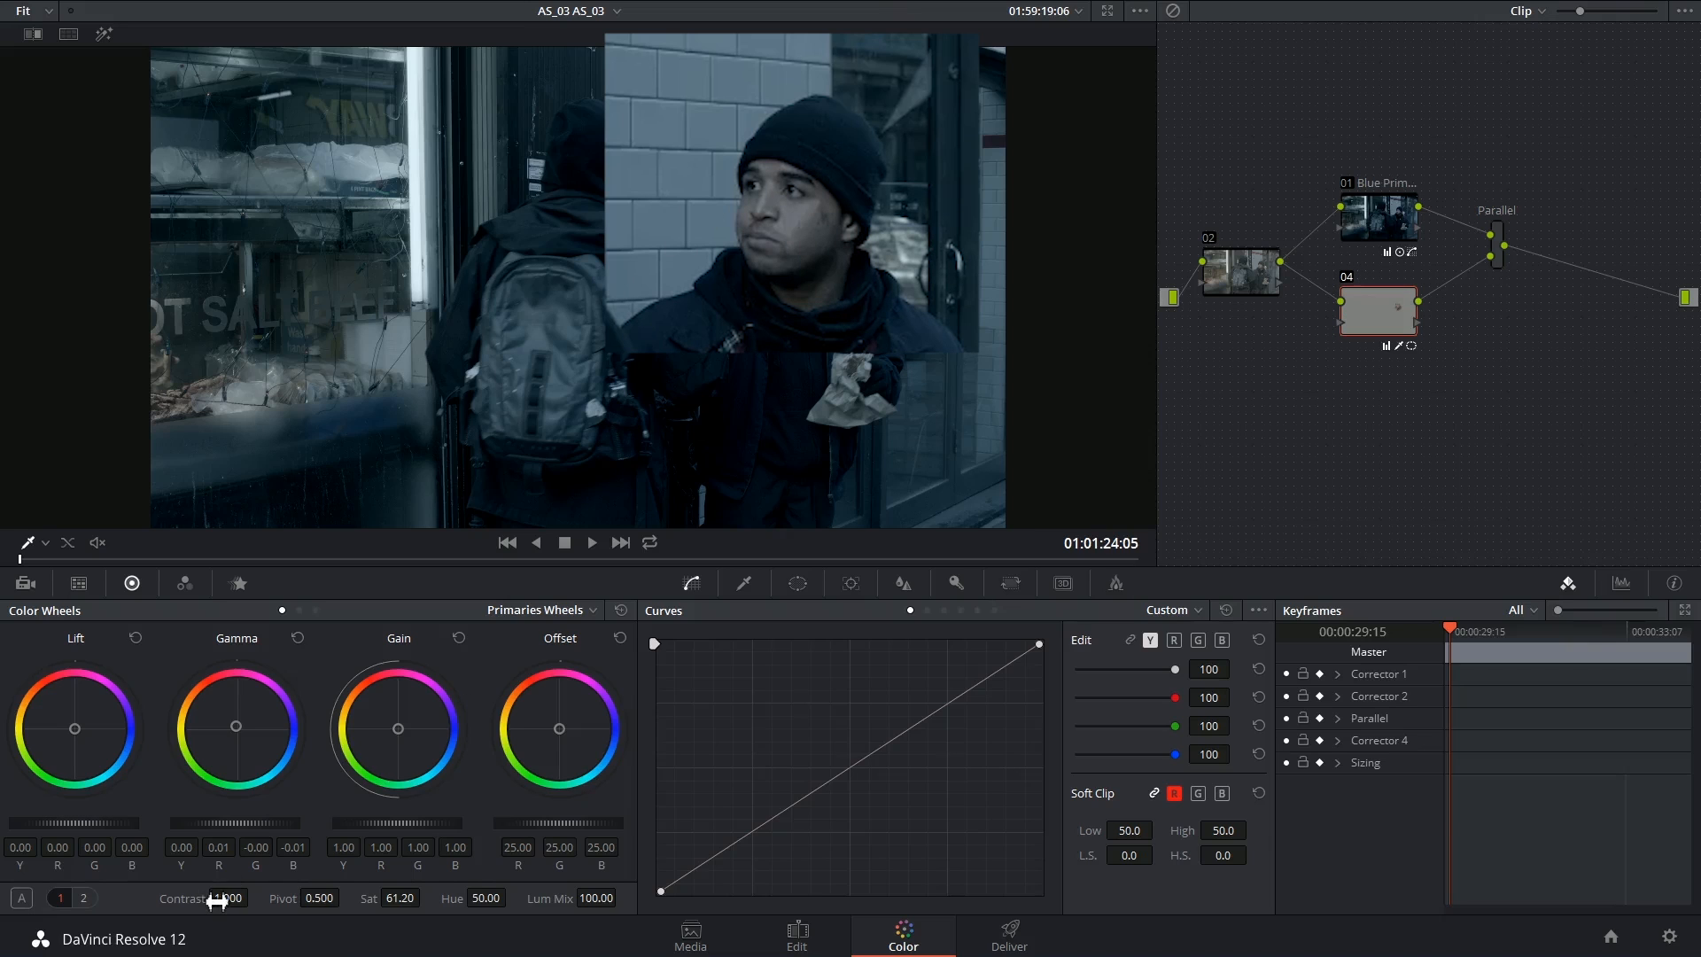
# Step: Raise node 04's contrast to 1.068 and its saturation to 66
pyautogui.moveTo(228, 901); pyautogui.dragTo(254, 898)
pyautogui.moveTo(224, 900); pyautogui.dragTo(247, 900)
pyautogui.moveTo(395, 902); pyautogui.dragTo(412, 903)
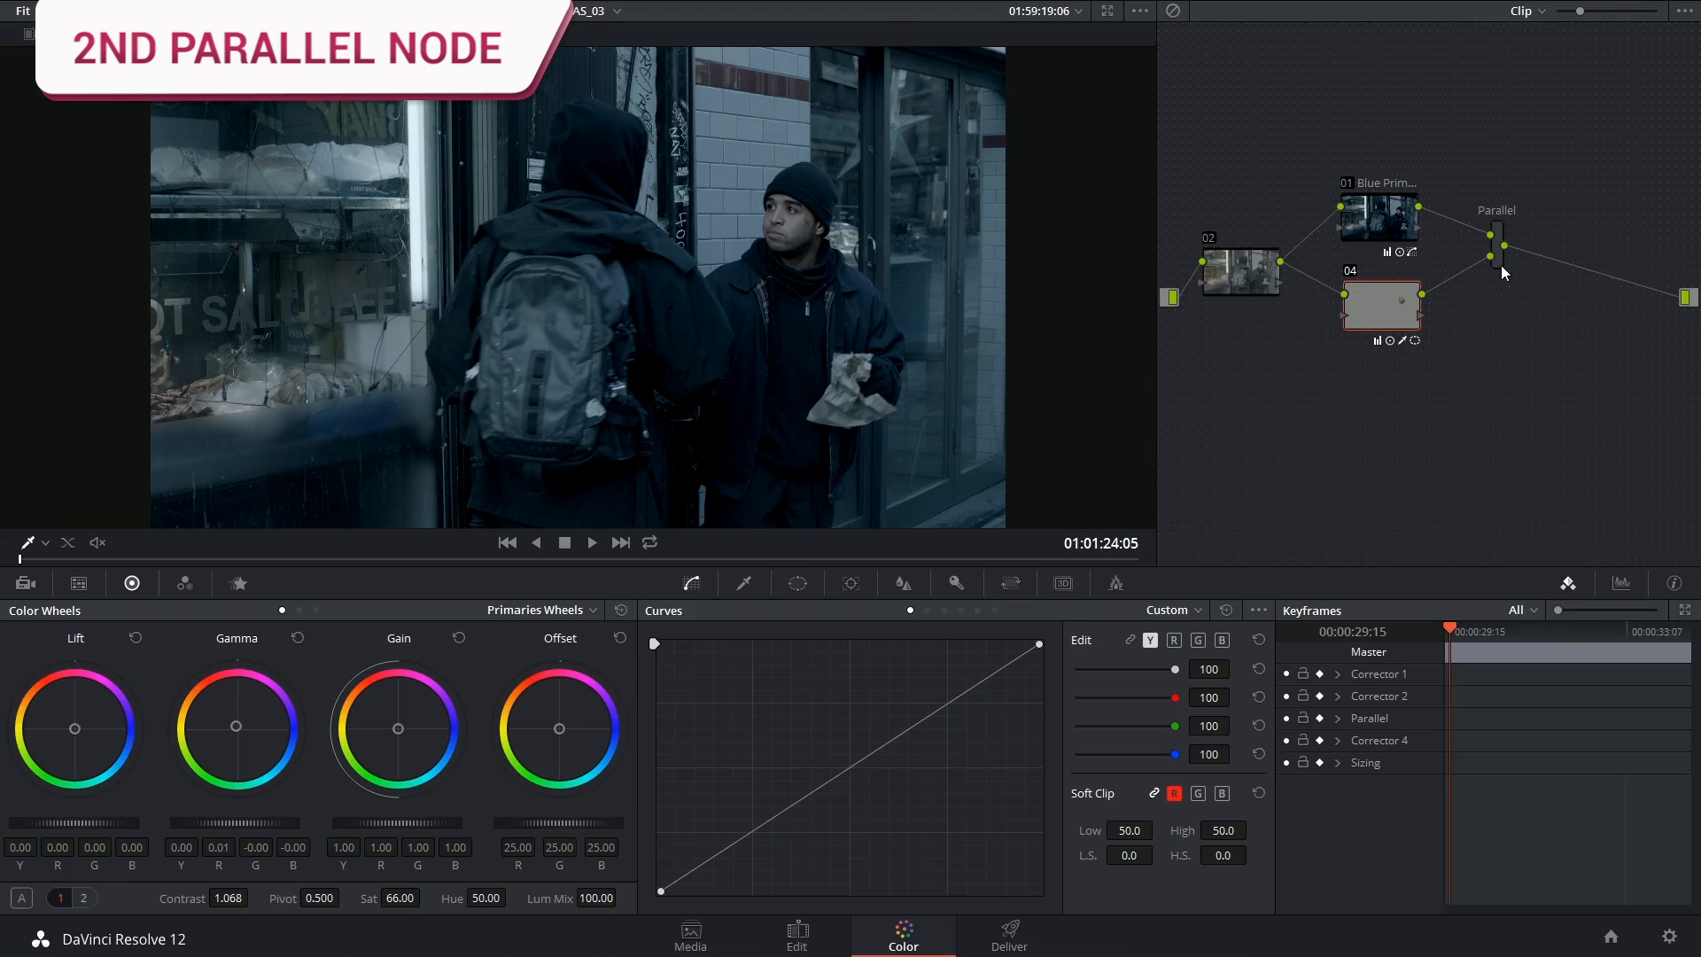
# Step: Add a third input to the Parallel mixer and label node 02 'Original'
pyautogui.rightClick(1503, 258)
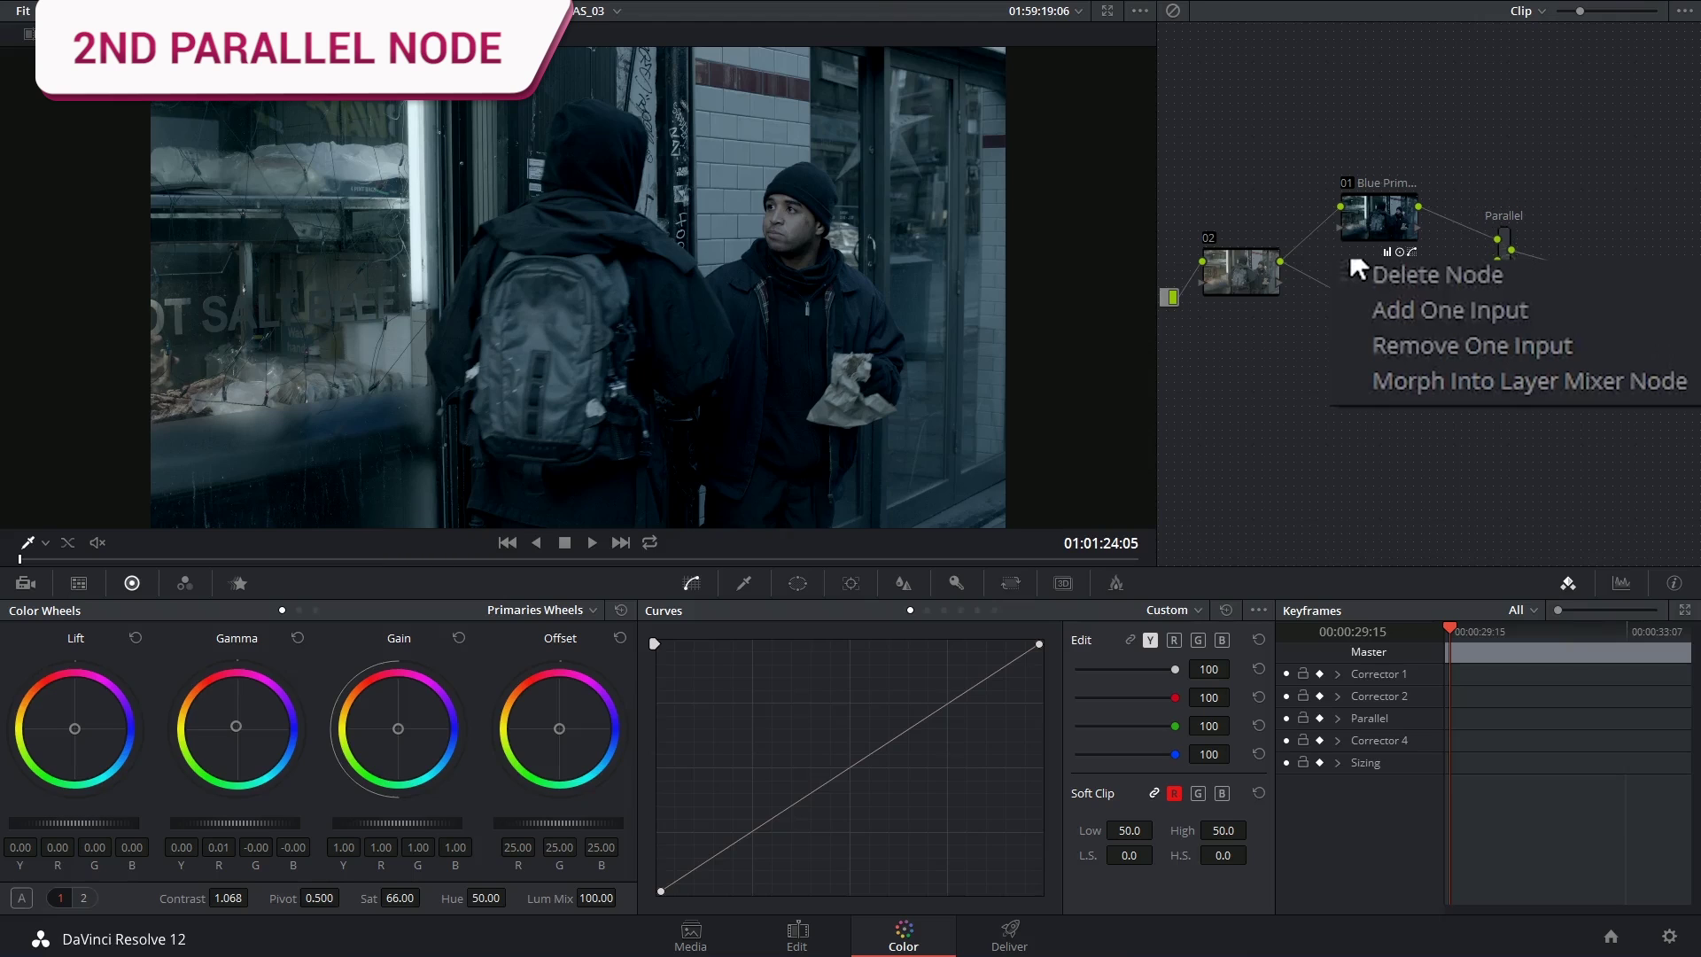
pyautogui.click(1532, 297)
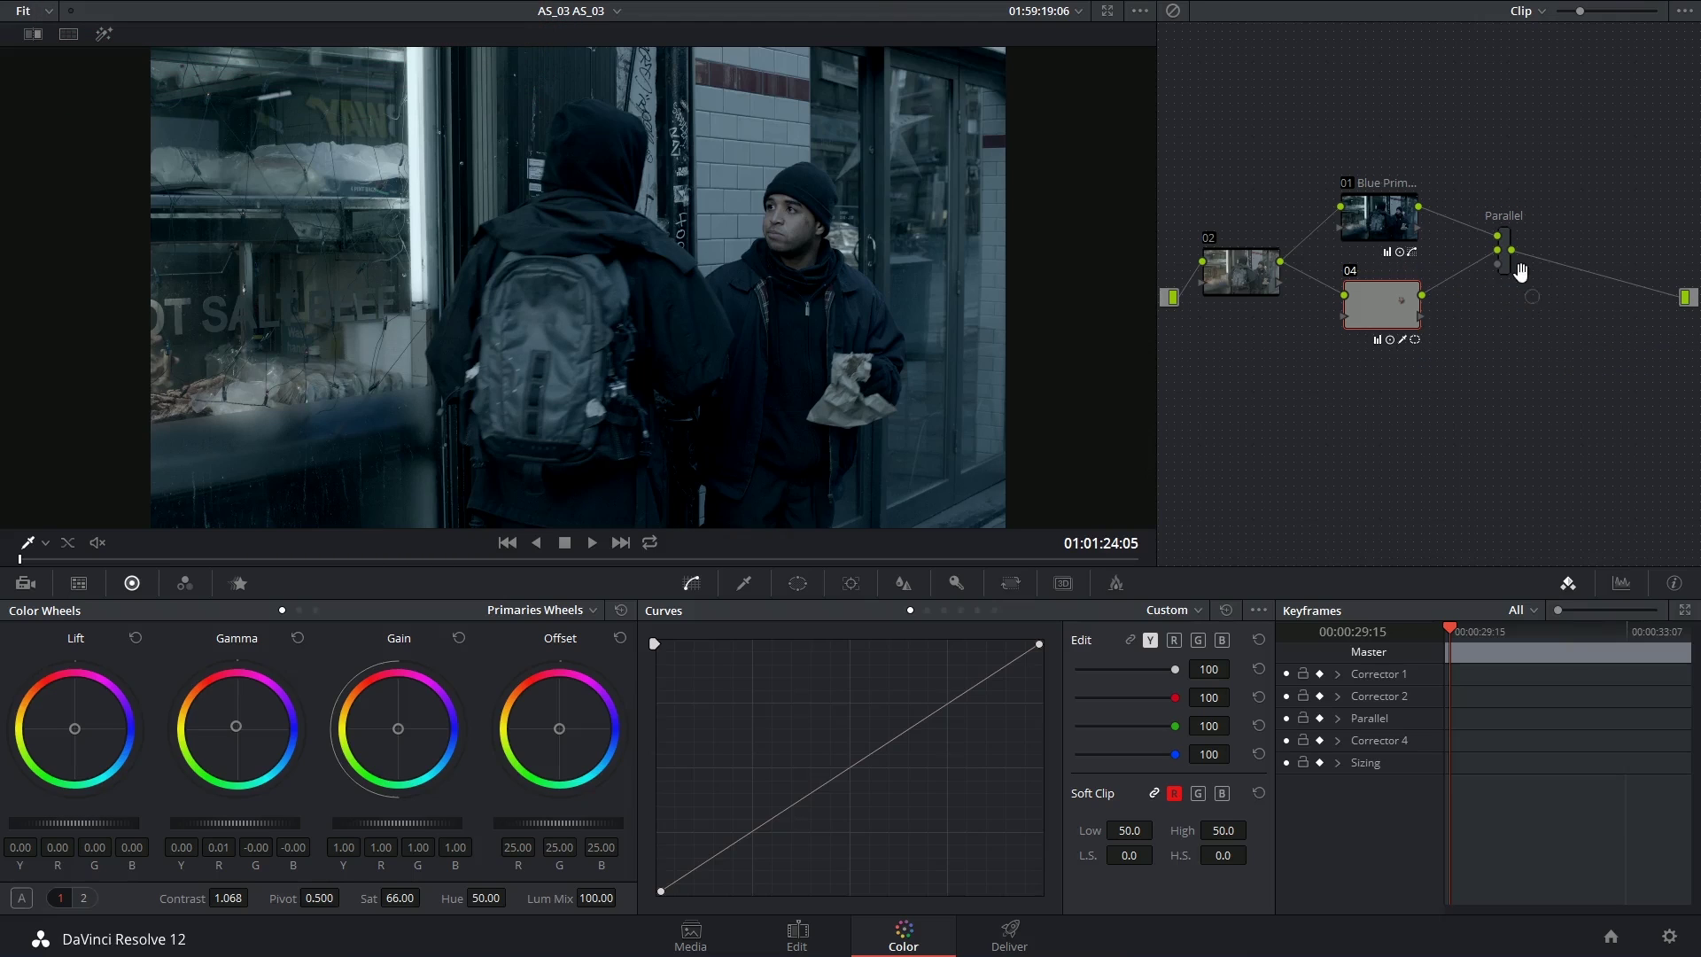
pyautogui.click(1243, 276)
pyautogui.rightClick(1238, 278)
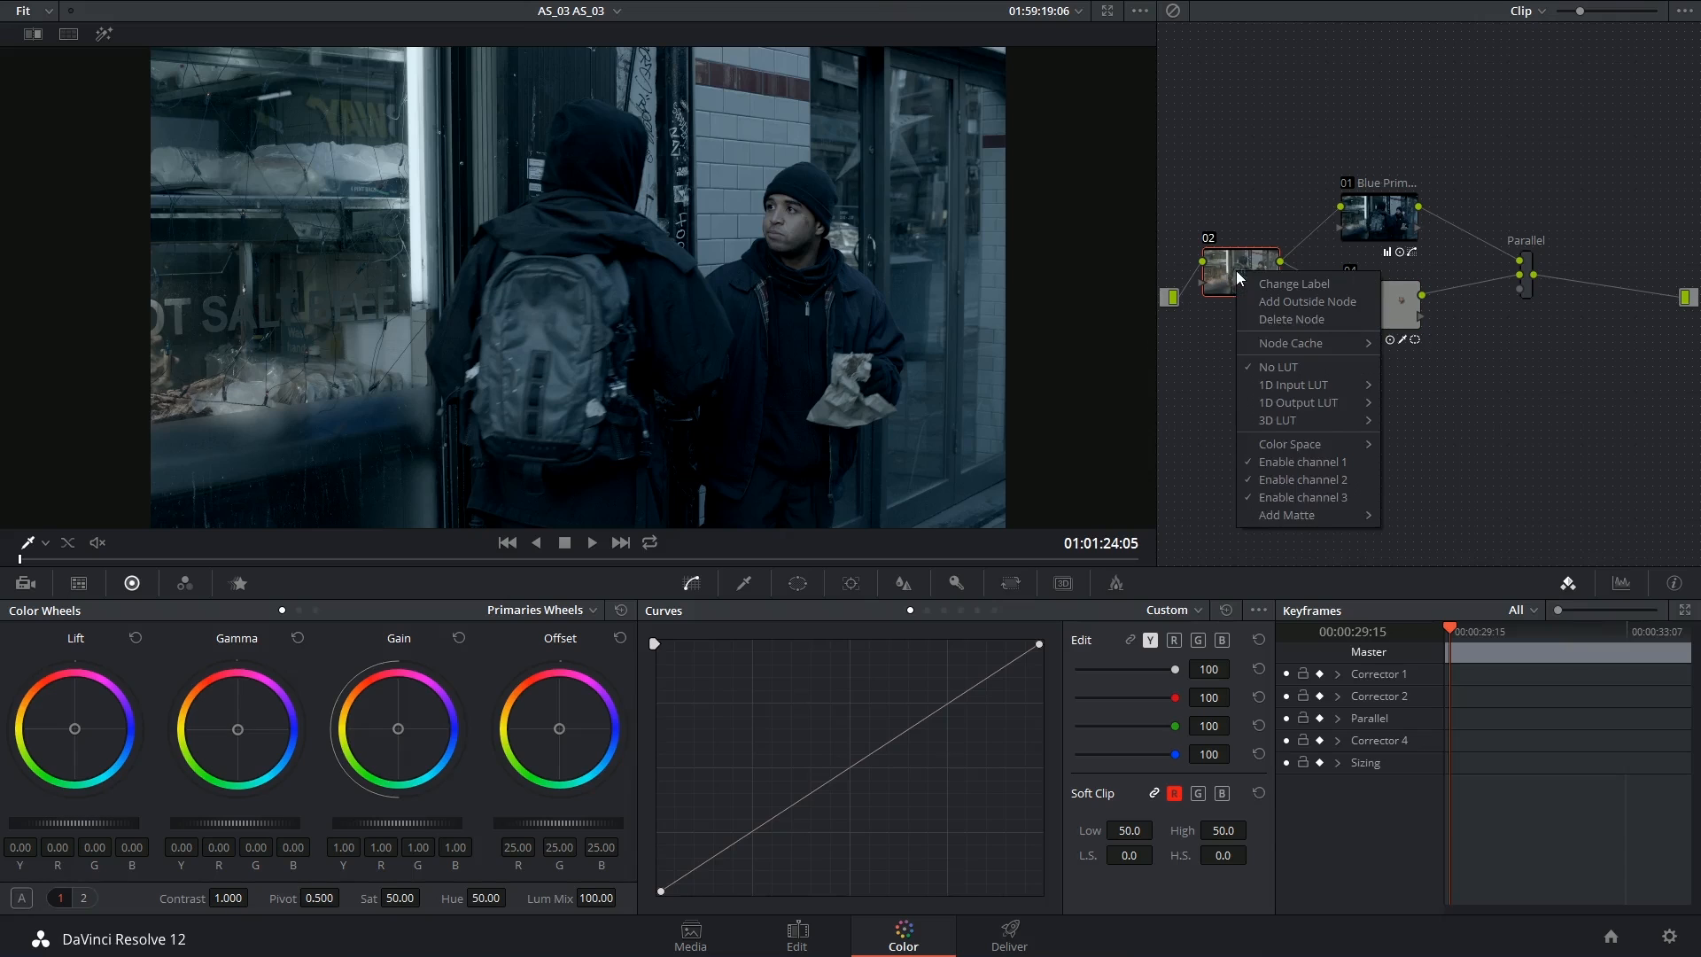
pyautogui.click(1283, 288)
pyautogui.write('Original')
pyautogui.press('Return')
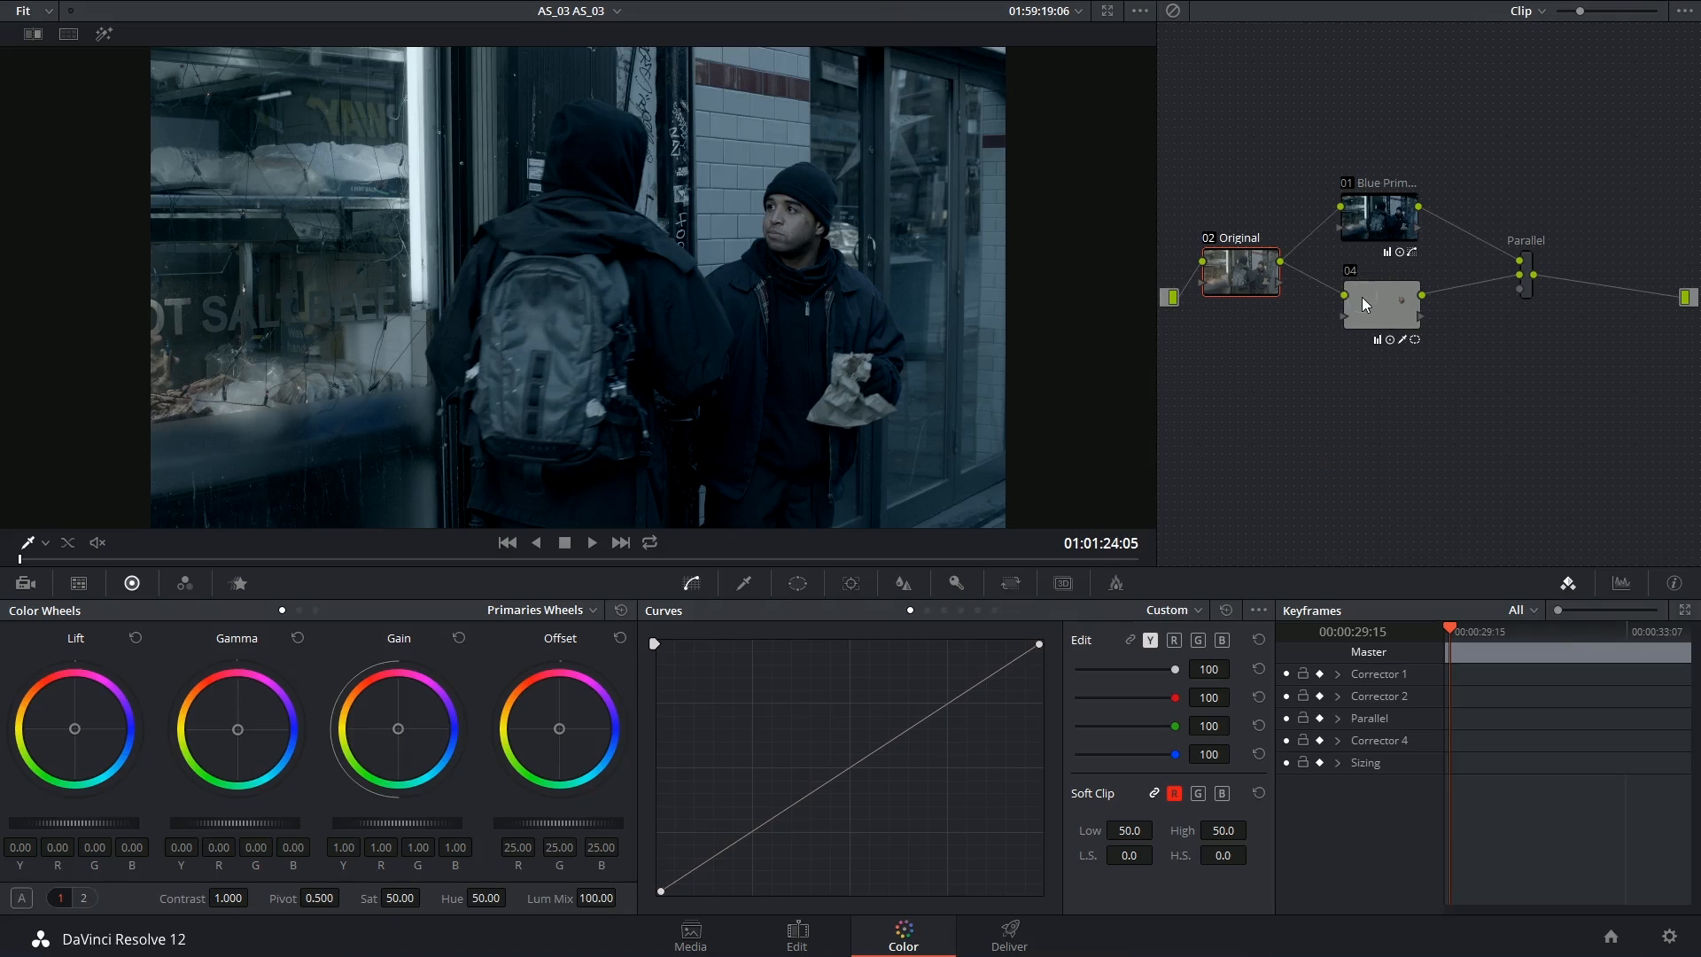
pyautogui.moveTo(1397, 315); pyautogui.dragTo(1391, 314)
# Step: Add serial node 05 after Original, place it below node 04 and wire it into the Parallel mixer
pyautogui.click(1243, 274)
pyautogui.hotkey('alt', 's')
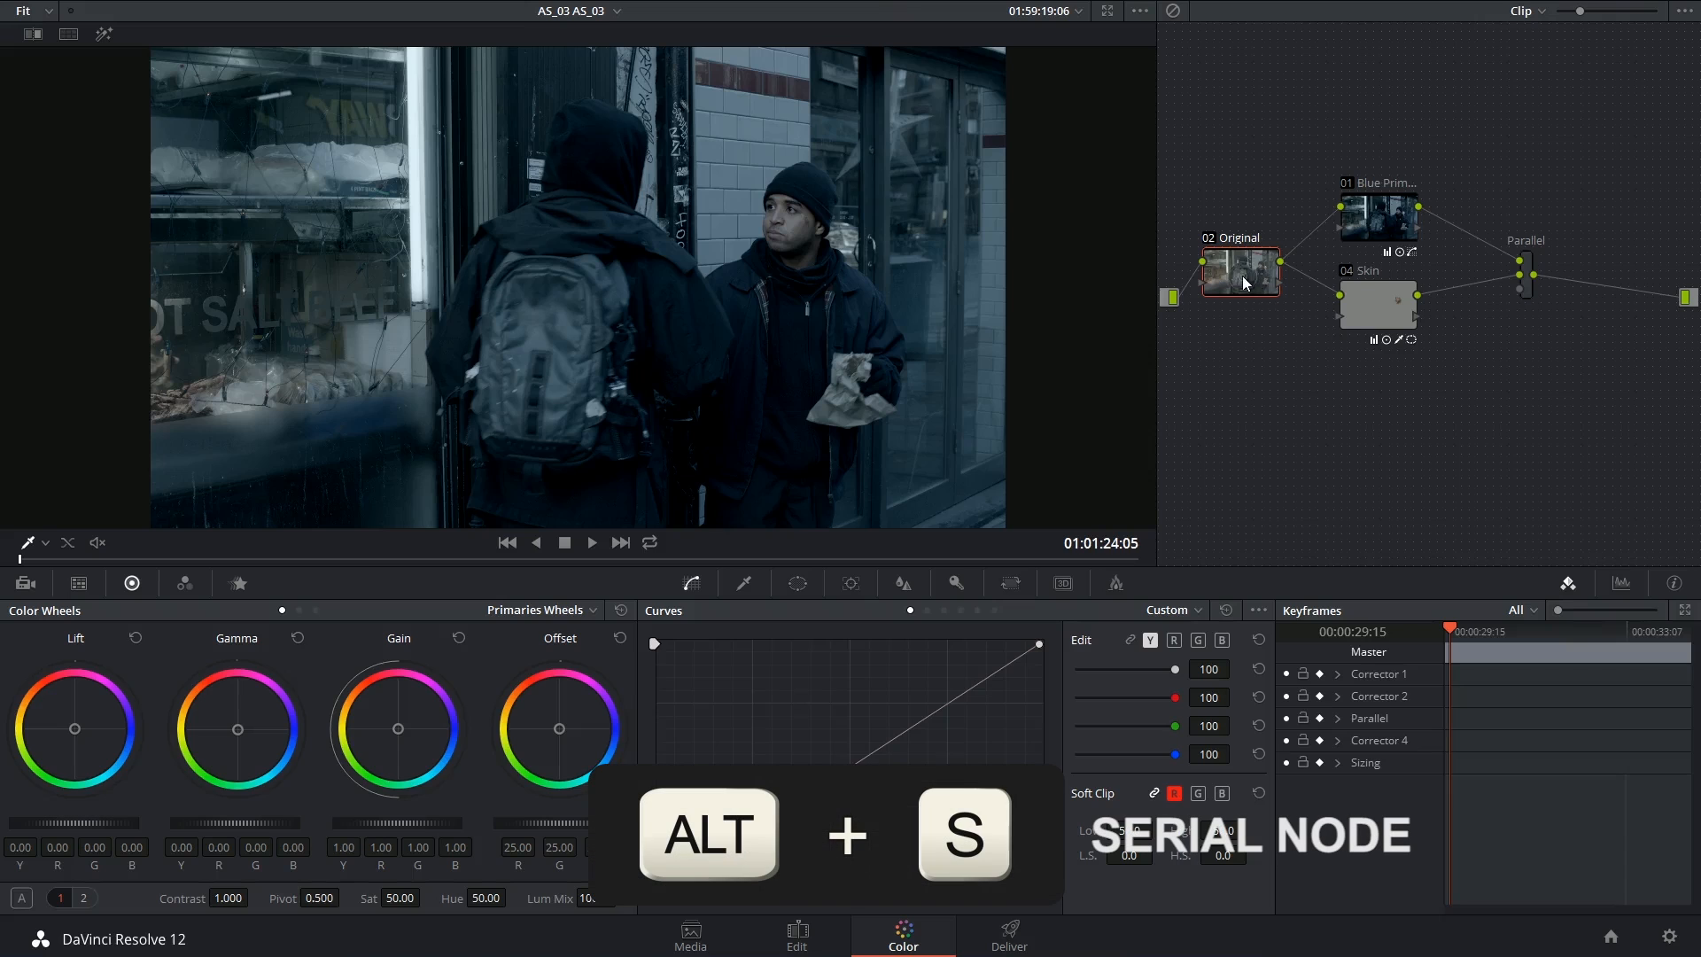
pyautogui.moveTo(1329, 332); pyautogui.dragTo(1407, 410)
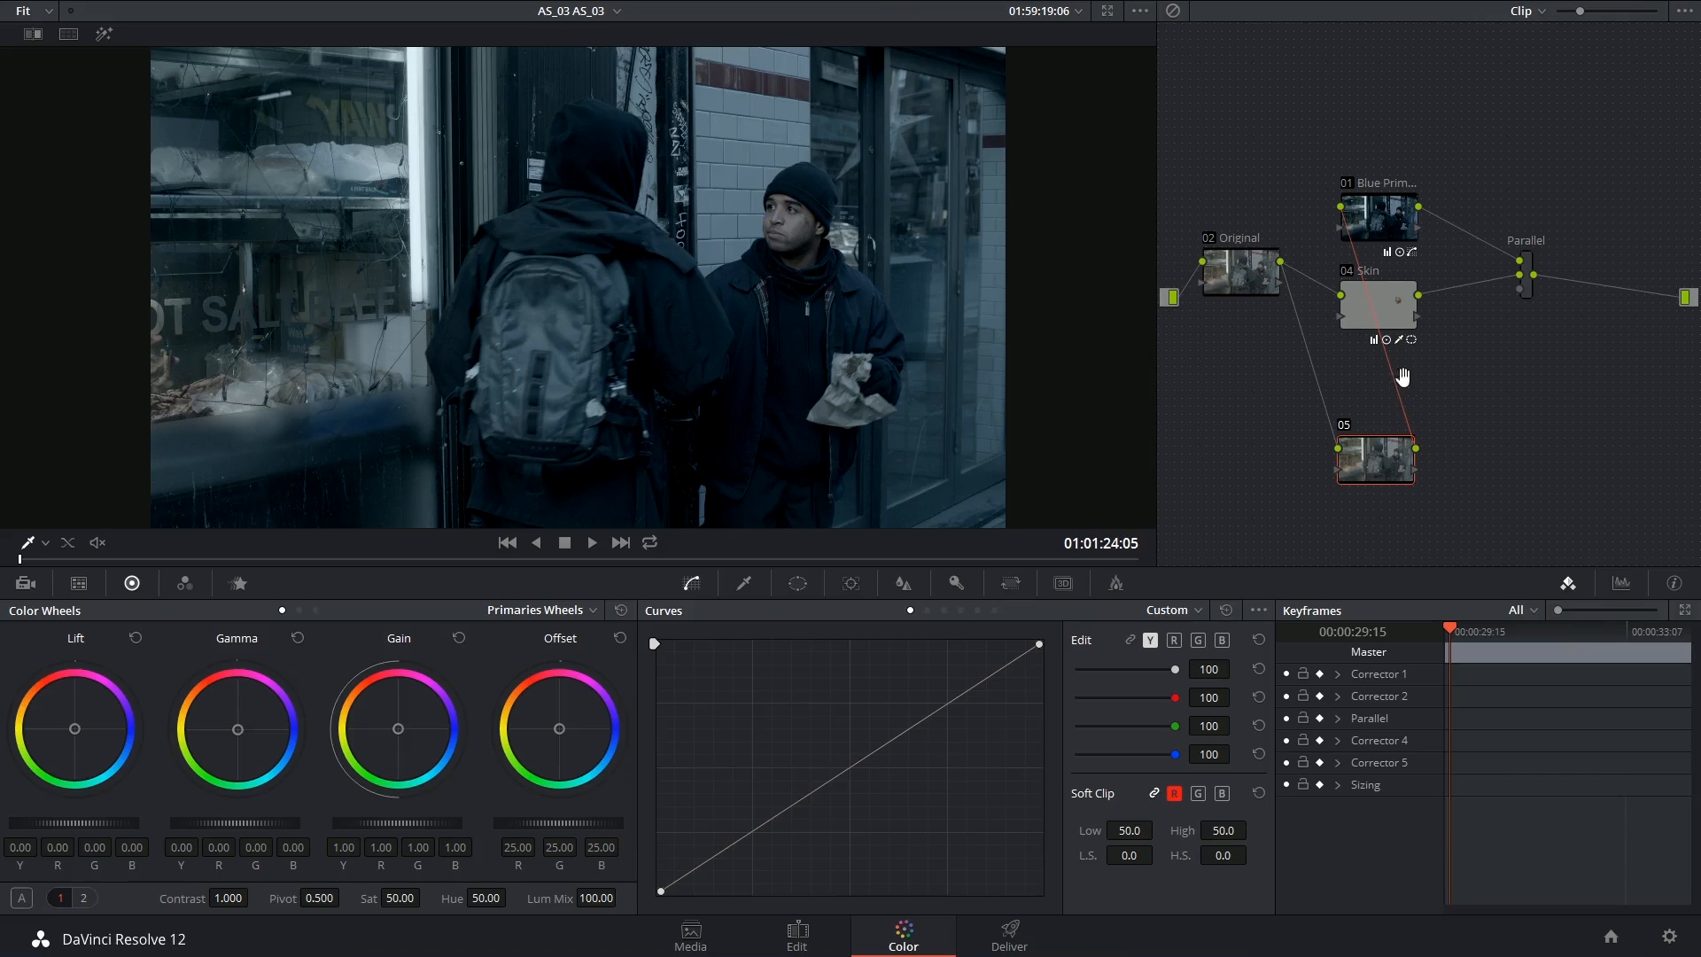
pyautogui.moveTo(1382, 465); pyautogui.dragTo(1282, 154)
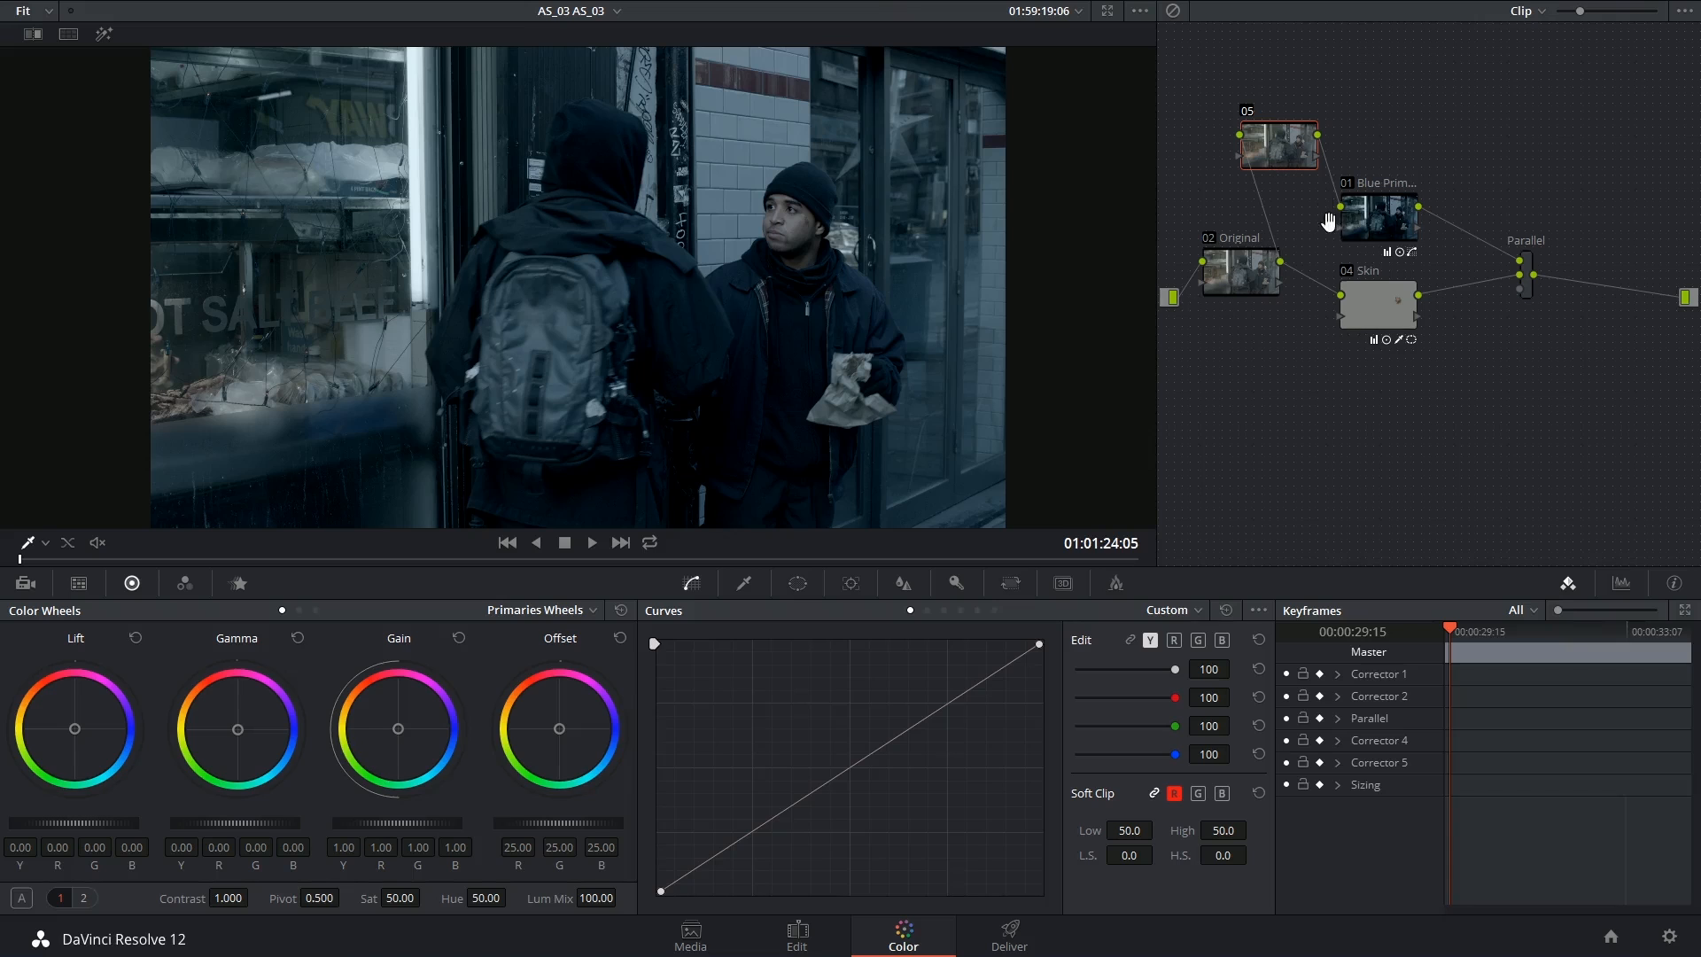
pyautogui.moveTo(1279, 146)
pyautogui.mouseDown()
pyautogui.moveTo(1388, 426)
pyautogui.moveTo(1520, 288)
pyautogui.mouseUp()
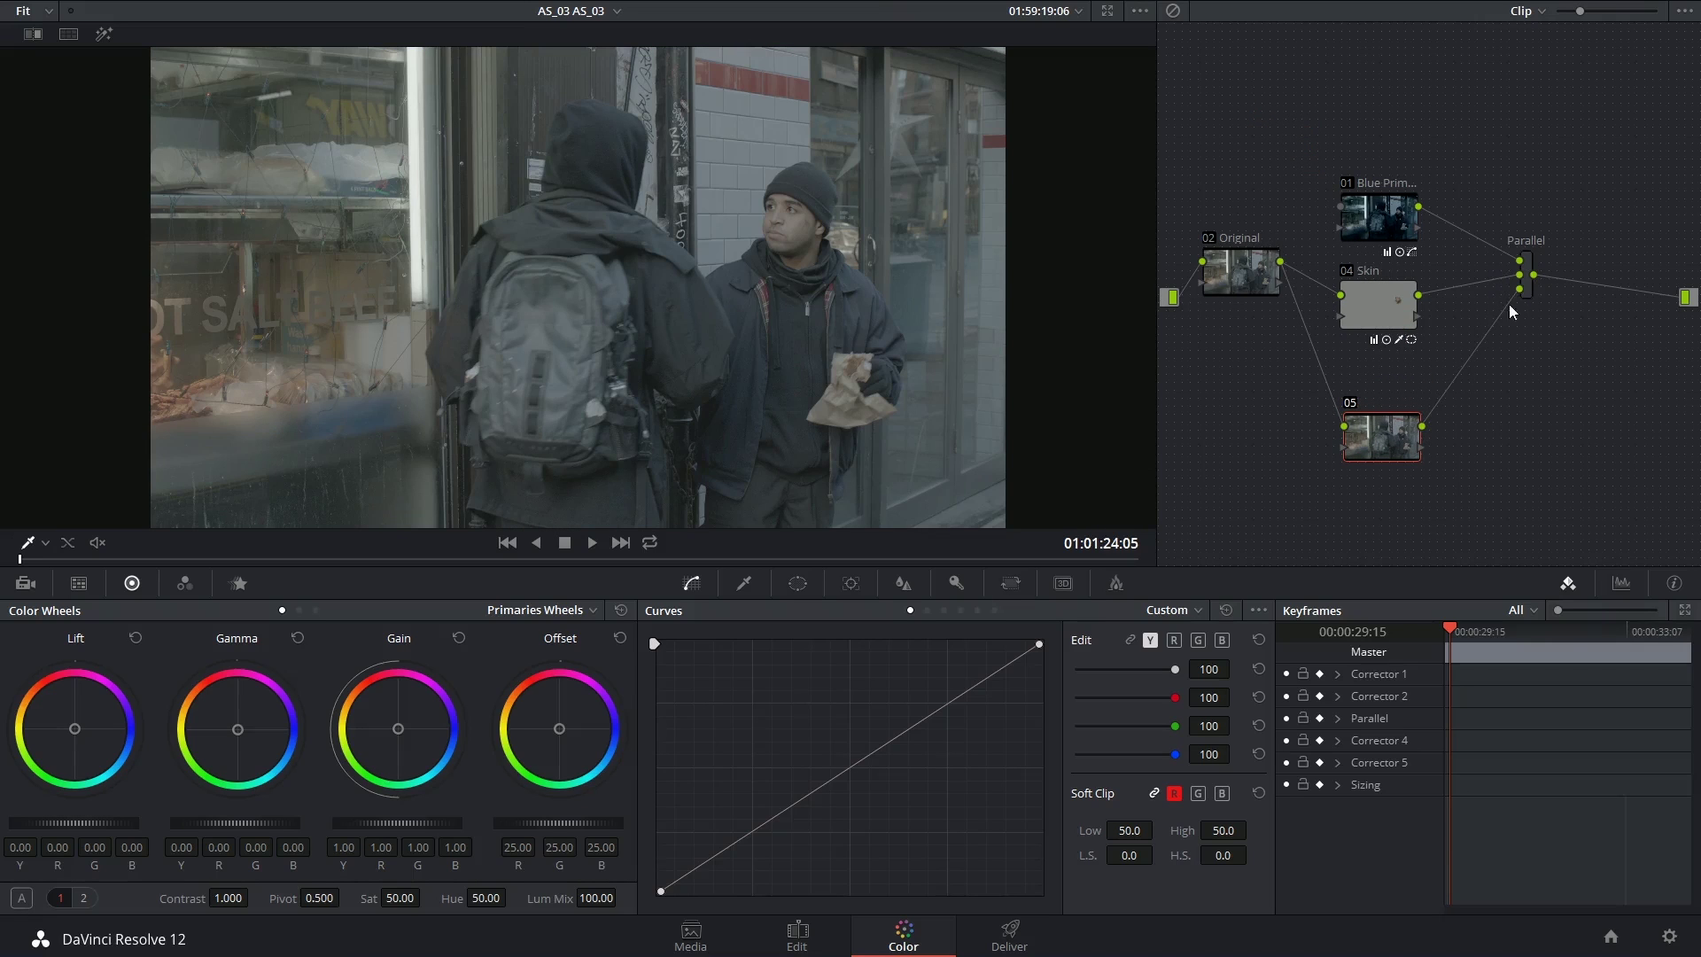
pyautogui.moveTo(1281, 261); pyautogui.dragTo(1373, 196)
pyautogui.moveTo(1382, 434); pyautogui.dragTo(1382, 413)
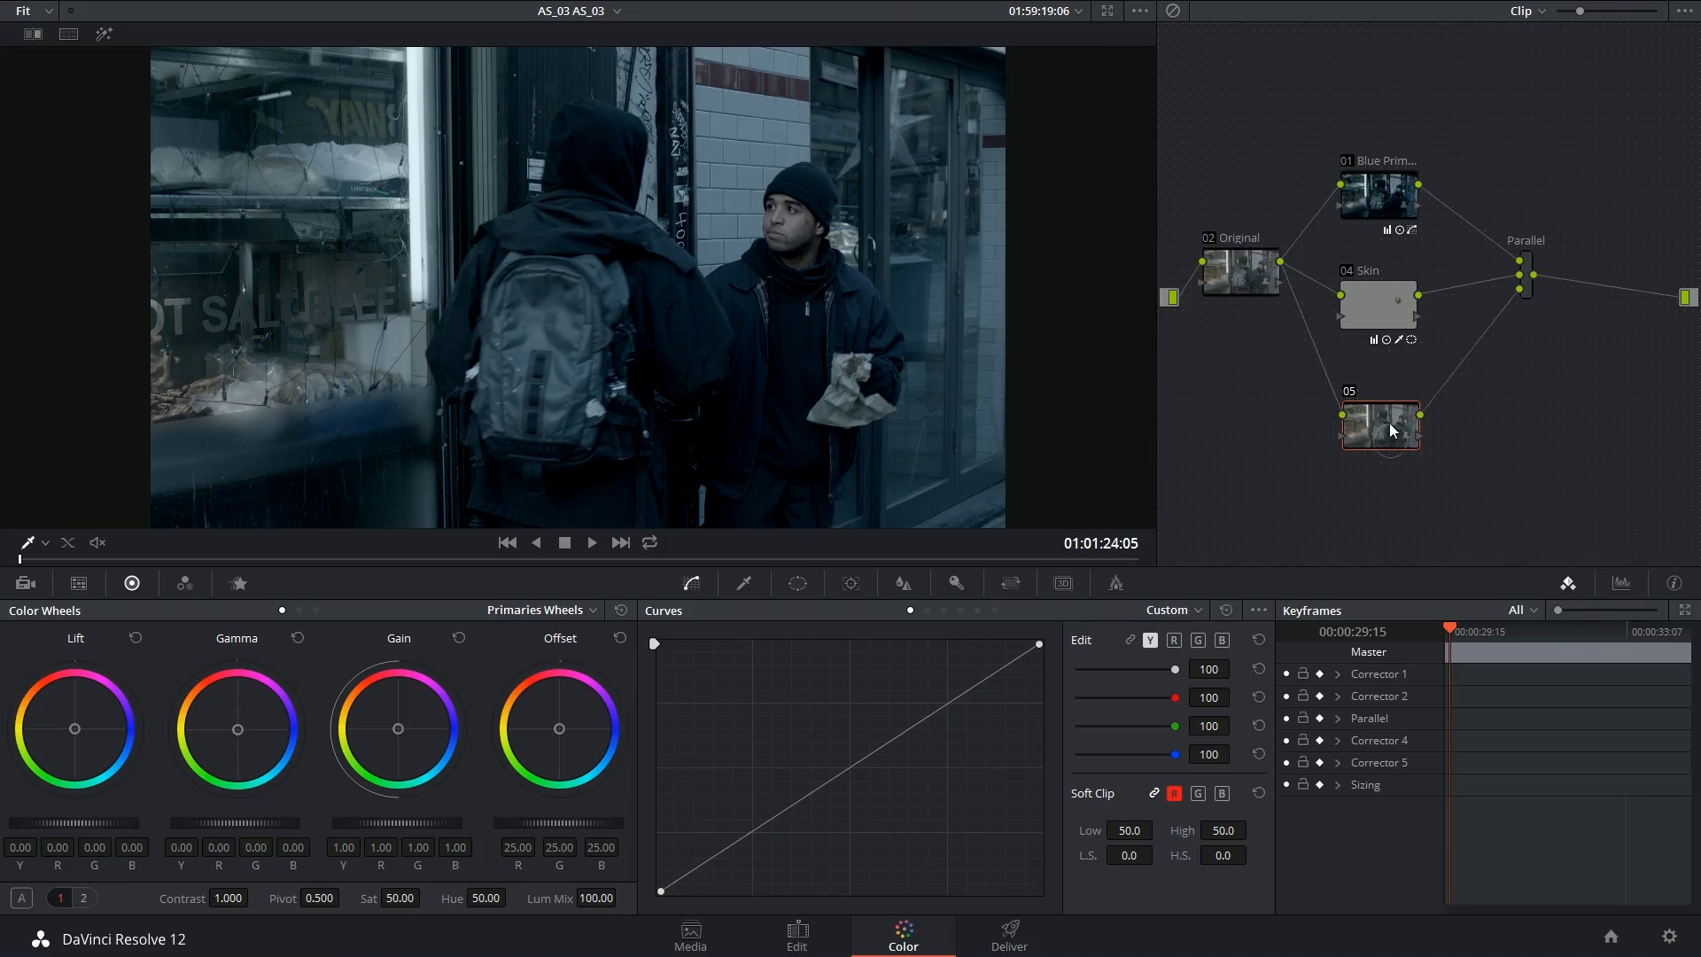
# Step: Add a linear window on node 05 sized over the left shop window and hide its outline in the viewer
pyautogui.click(798, 583)
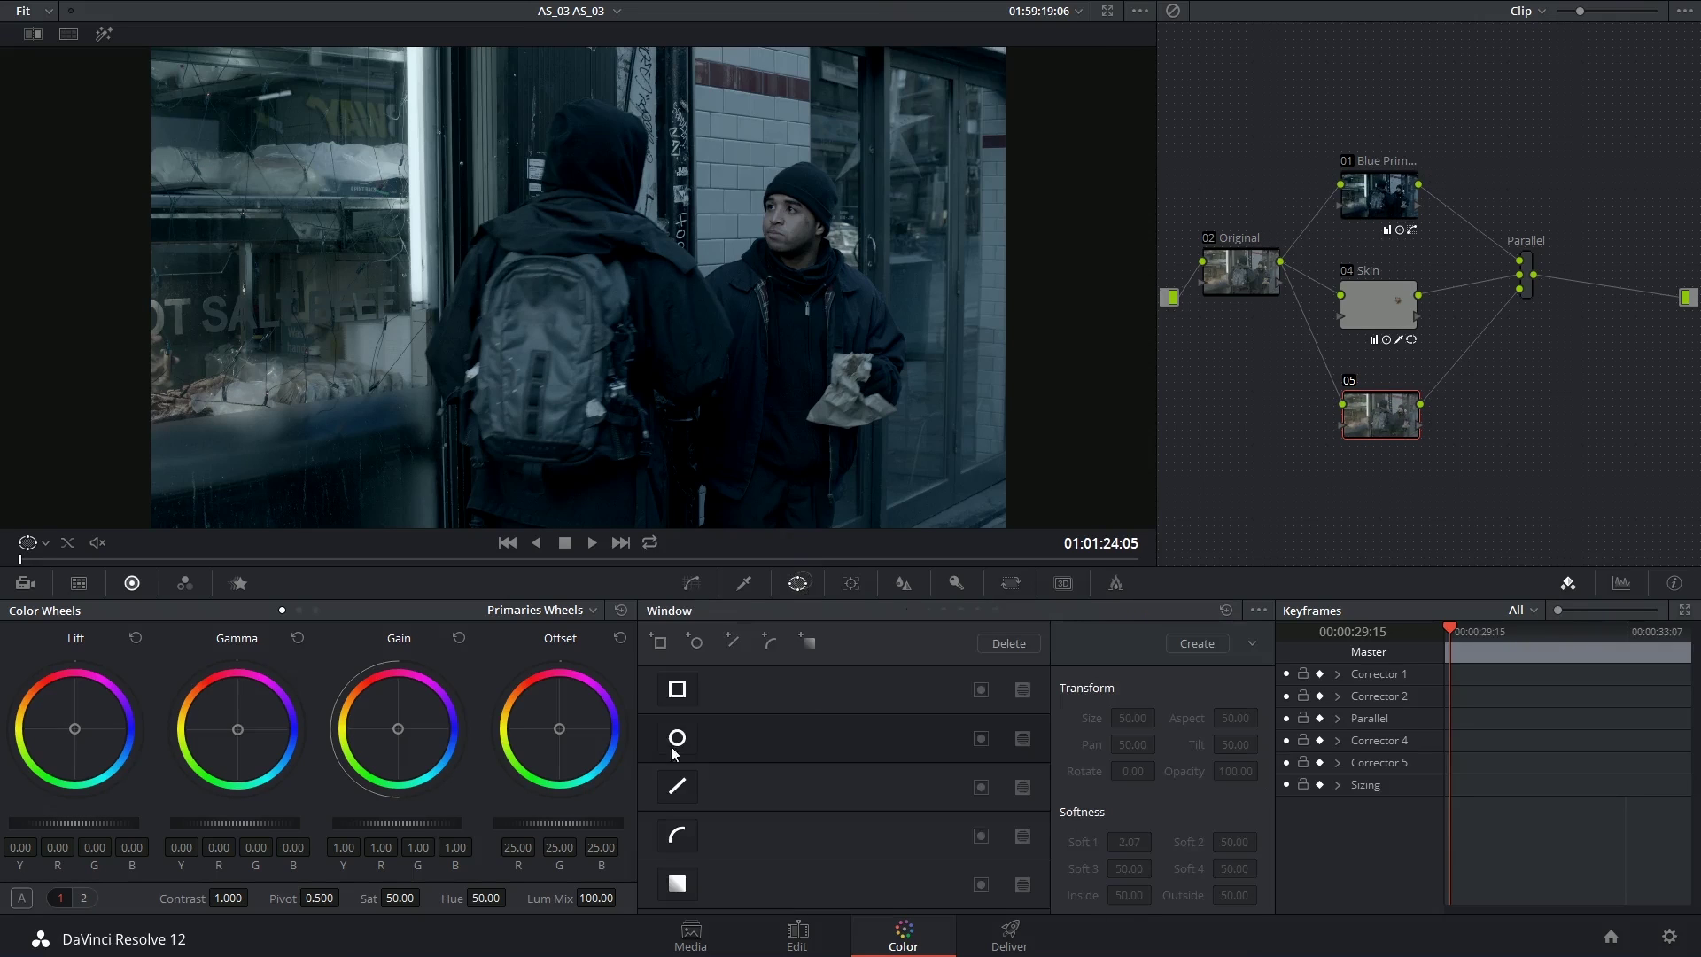
pyautogui.click(676, 689)
pyautogui.moveTo(579, 287)
pyautogui.mouseDown()
pyautogui.moveTo(452, 265)
pyautogui.moveTo(266, 197)
pyautogui.mouseUp()
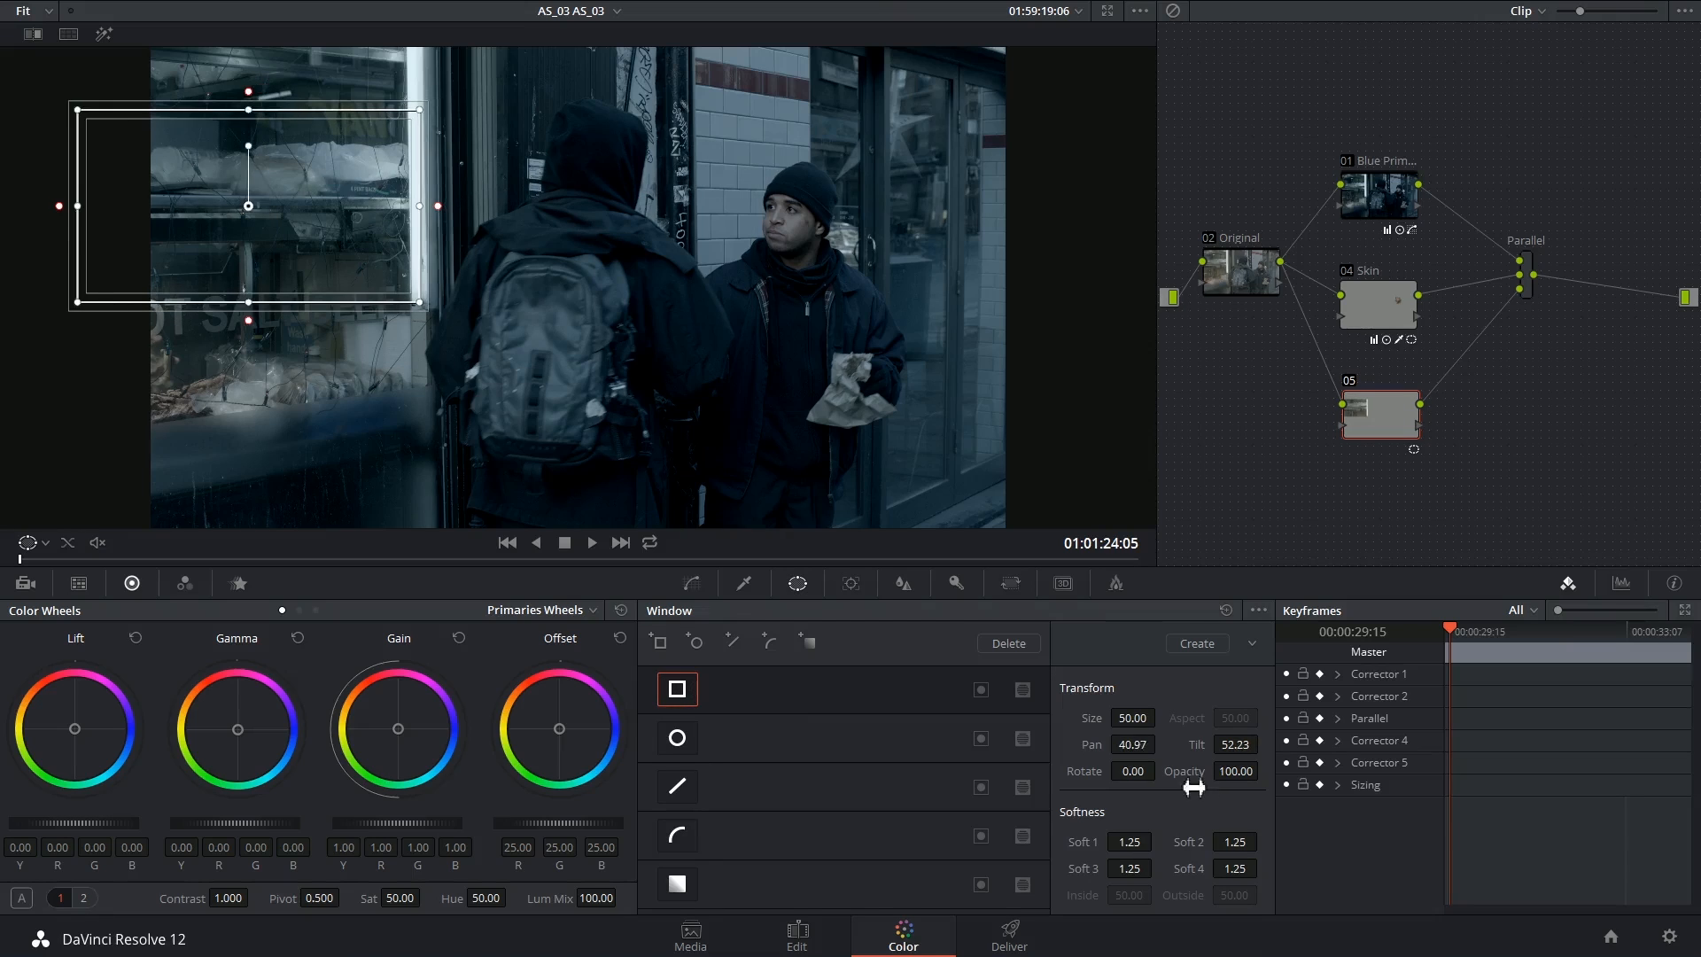
pyautogui.moveTo(1132, 718); pyautogui.dragTo(1158, 717)
pyautogui.moveTo(446, 206); pyautogui.dragTo(468, 202)
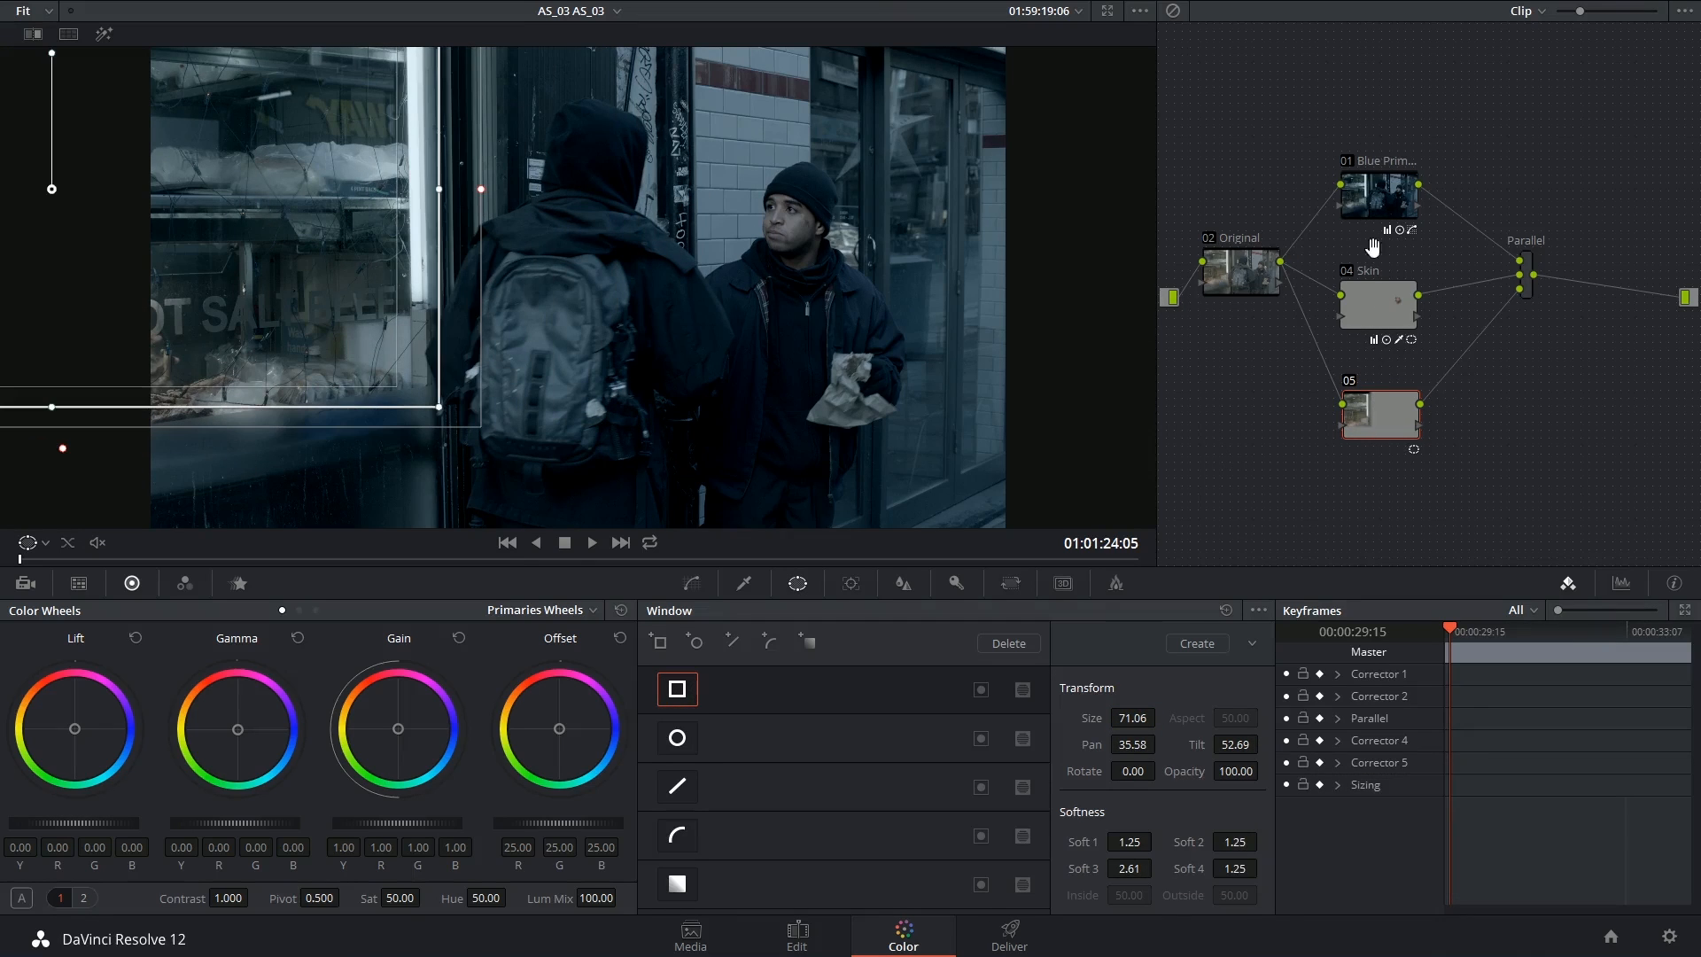
pyautogui.click(47, 543)
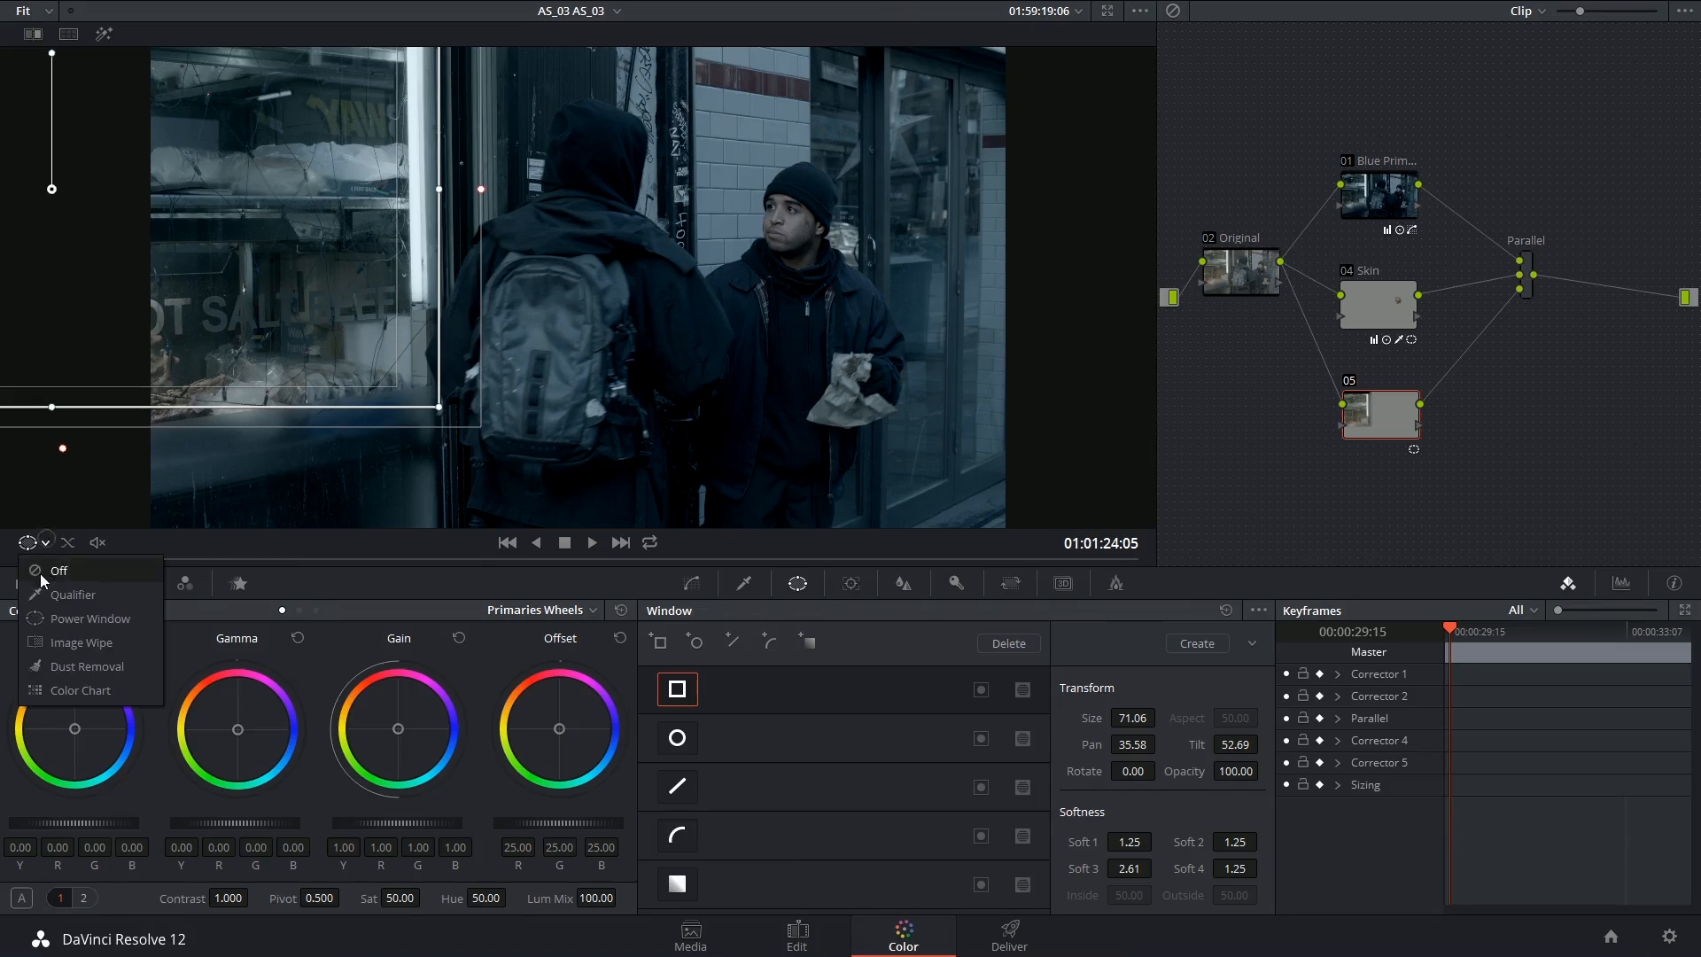
pyautogui.click(42, 576)
pyautogui.click(692, 583)
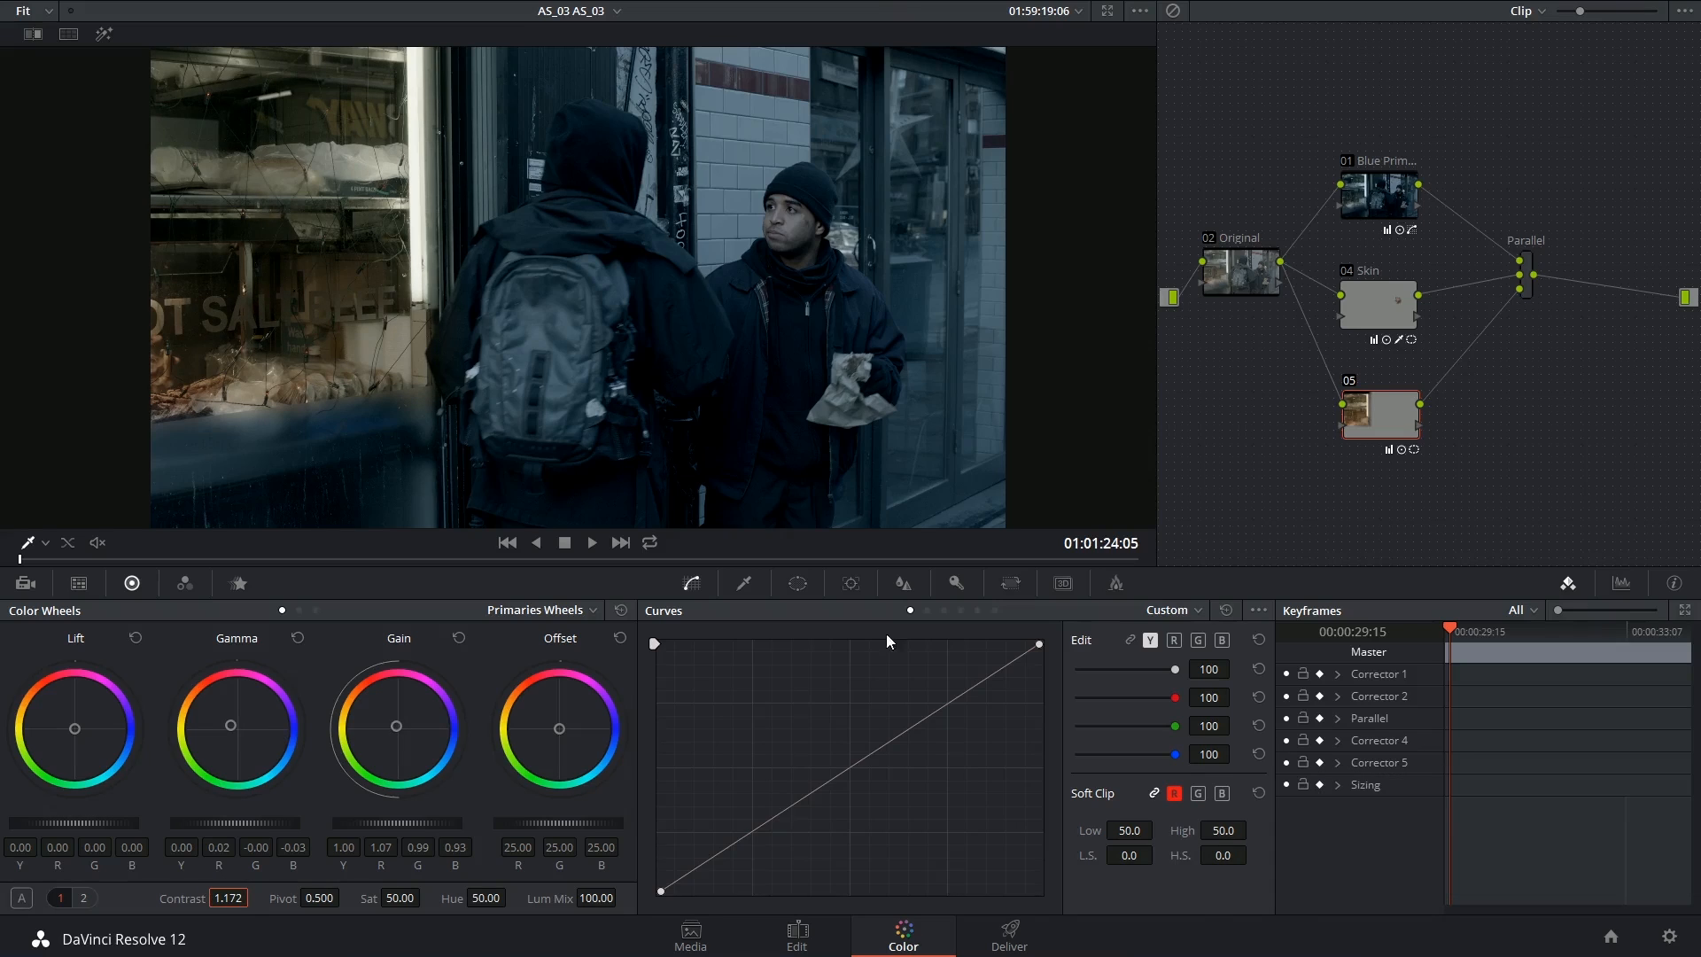
# Step: Lower node 05's Key Output Gain to 0.472 to soften the shop-window warming
pyautogui.click(954, 582)
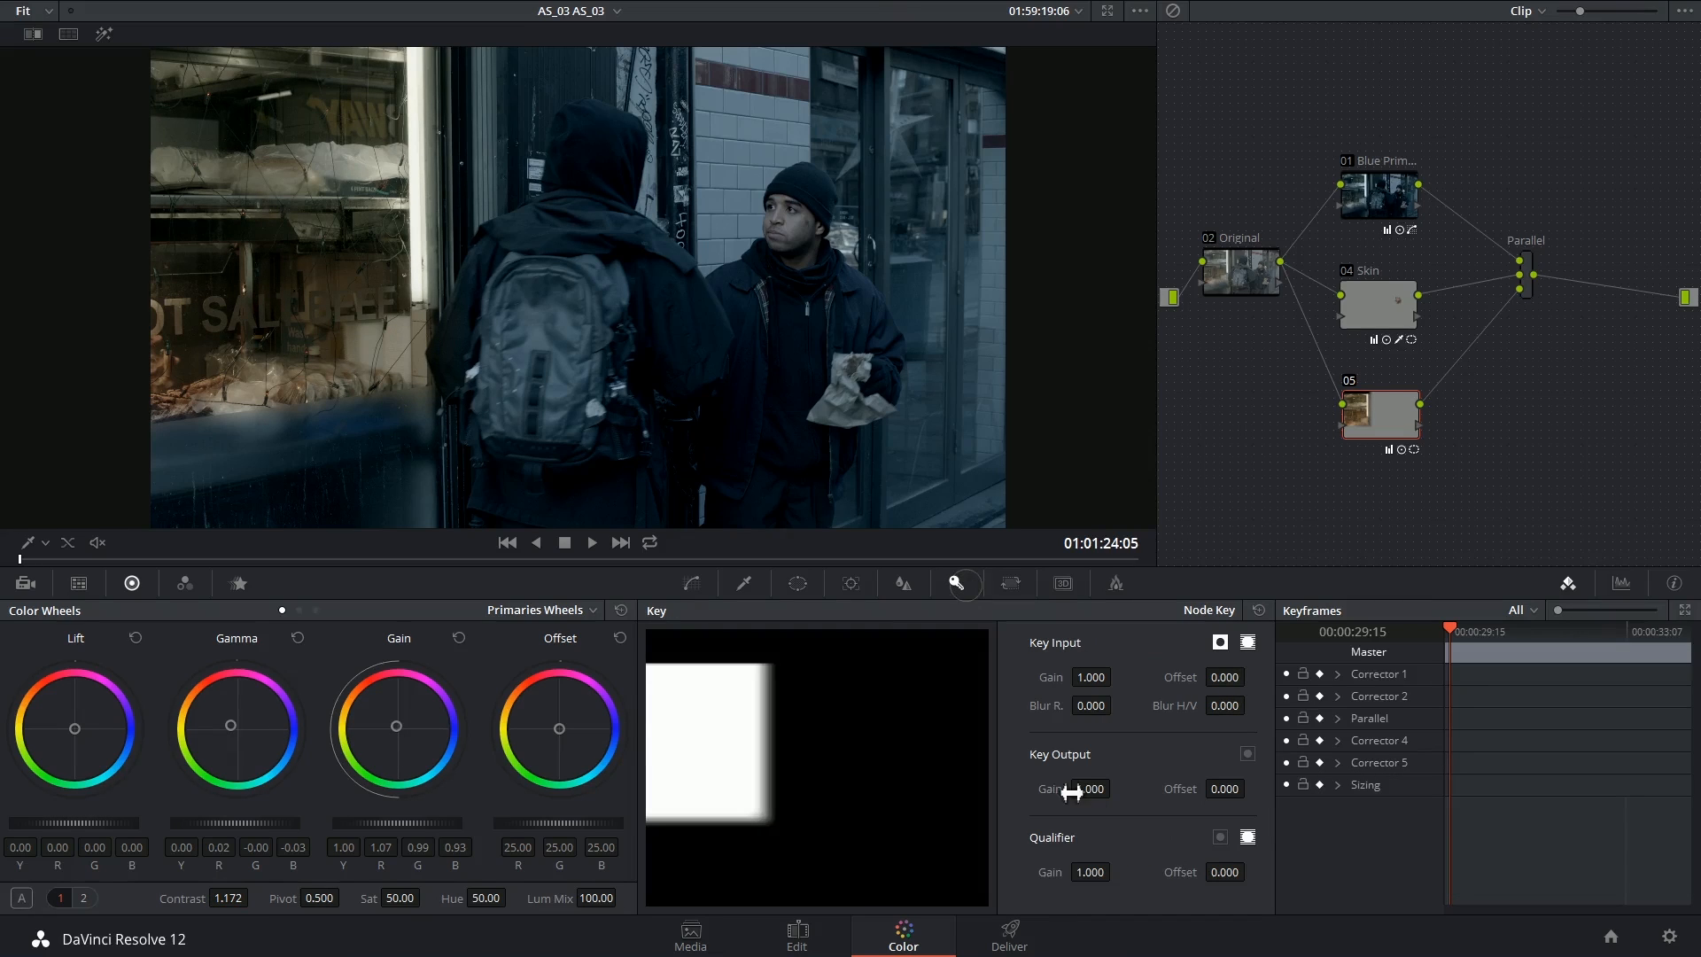
pyautogui.moveTo(1100, 790); pyautogui.dragTo(1113, 788)
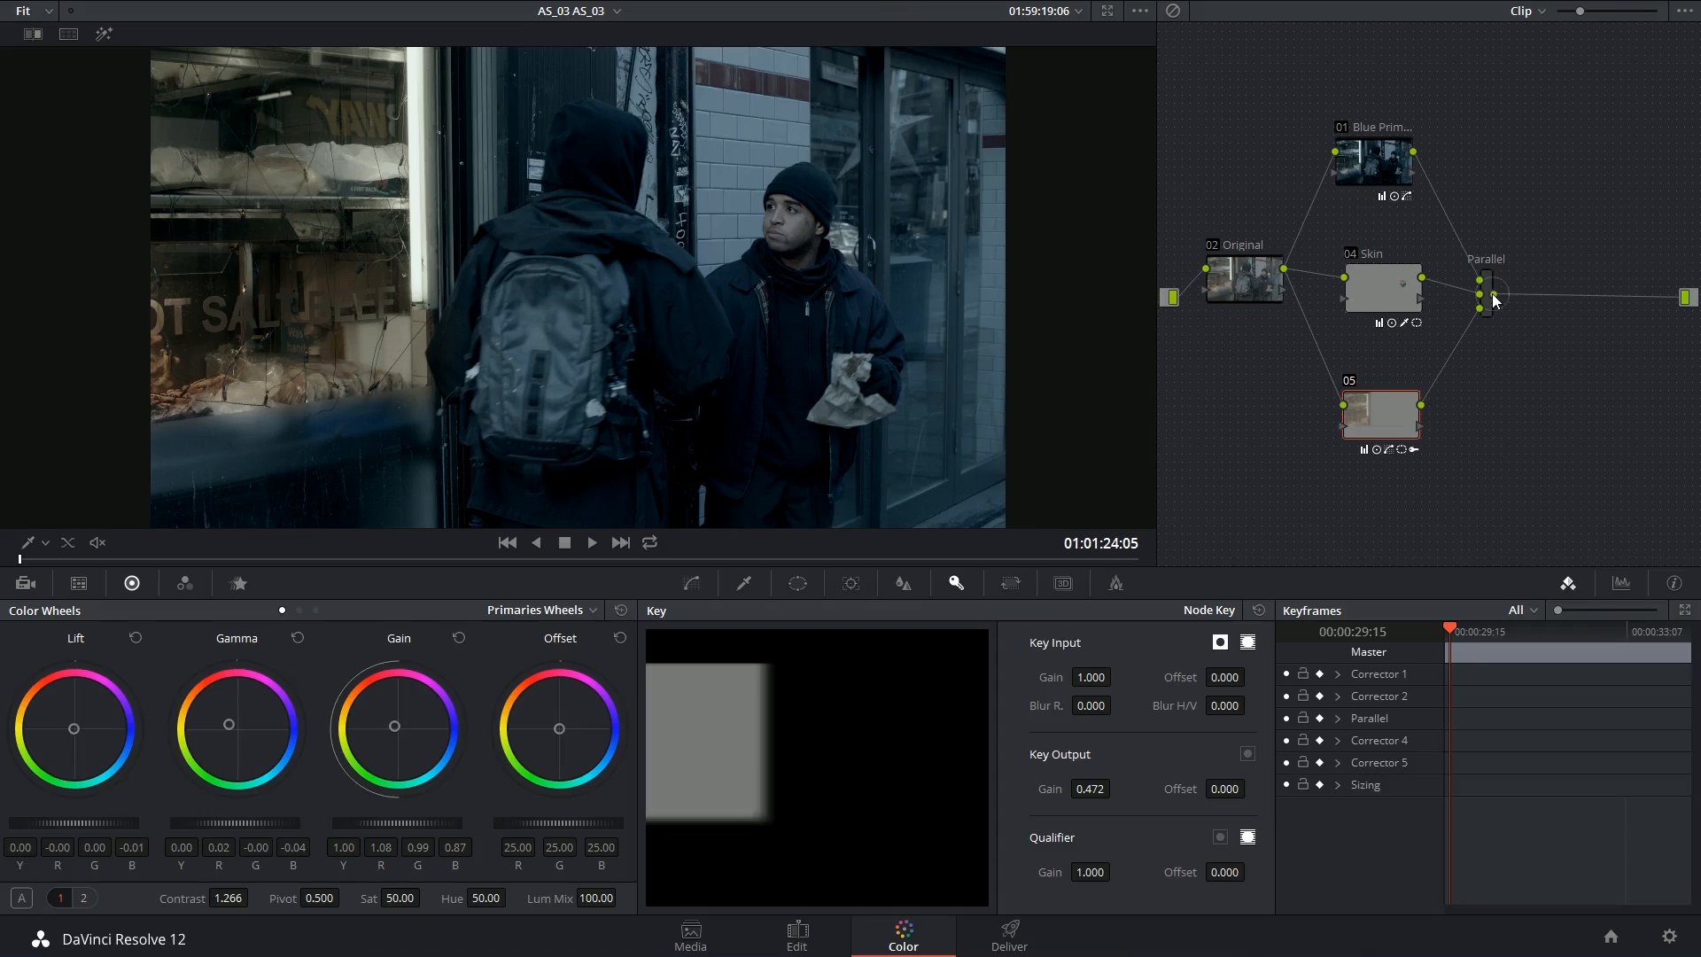
# Step: Add serial node 06 after the Parallel mixer, position it in the node graph, ready for its window
pyautogui.click(1524, 296)
pyautogui.click(1488, 275)
pyautogui.hotkey('alt', 's')
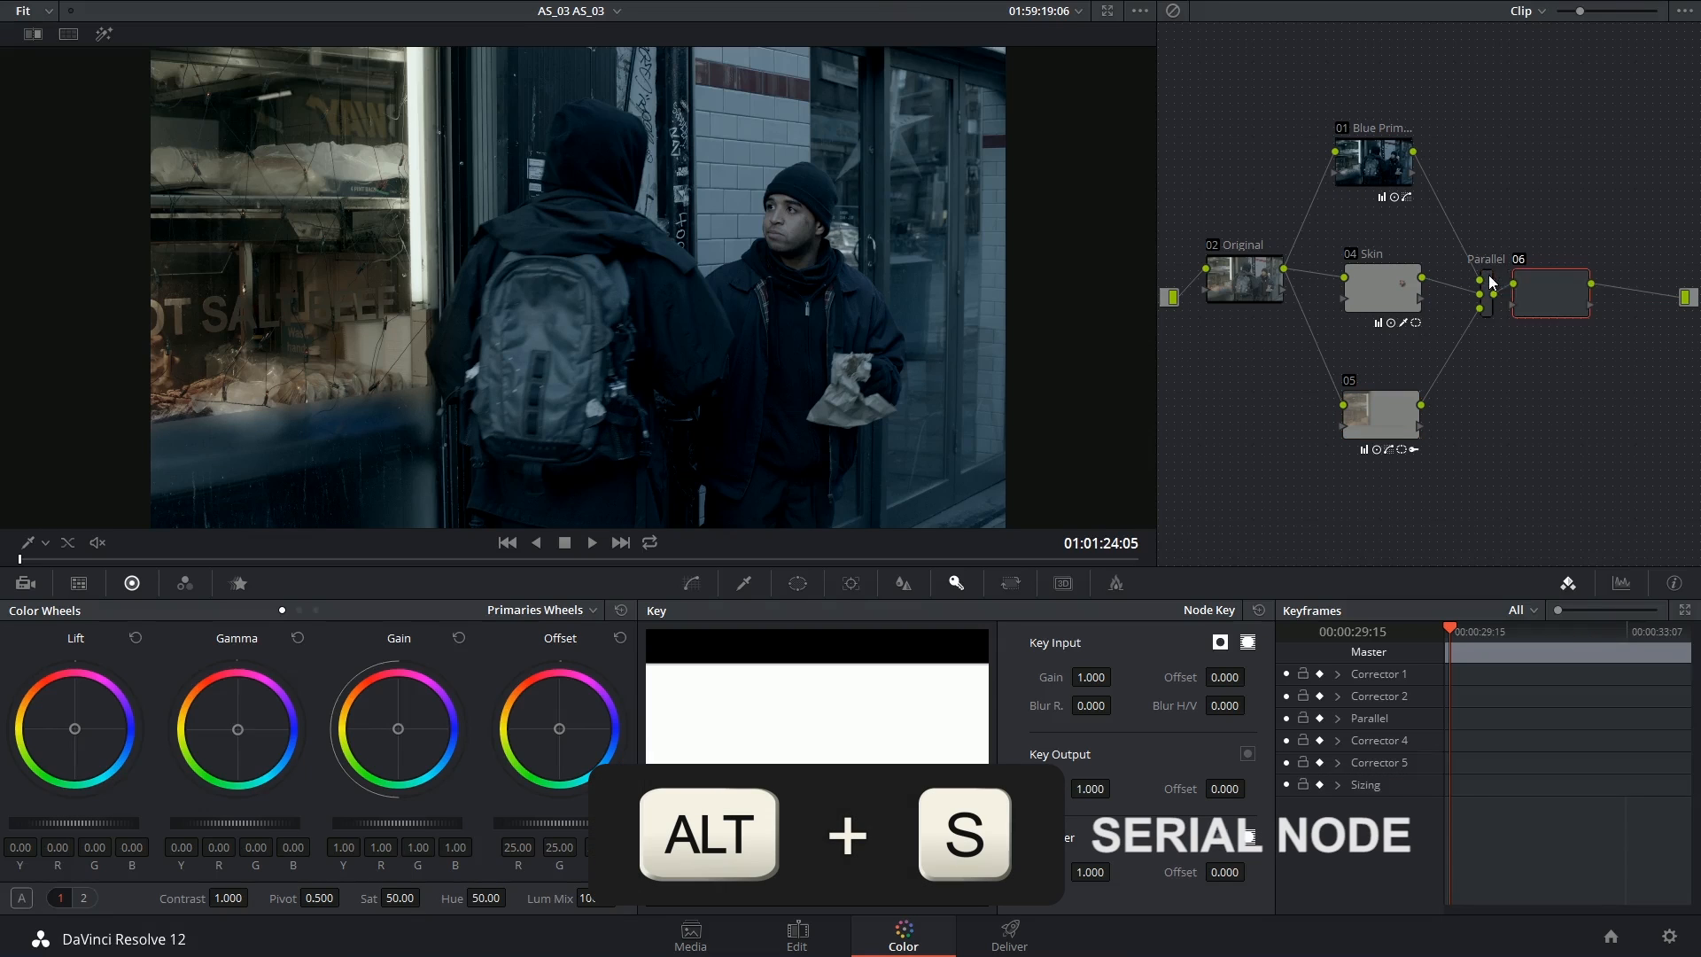
pyautogui.moveTo(1569, 308); pyautogui.dragTo(1565, 306)
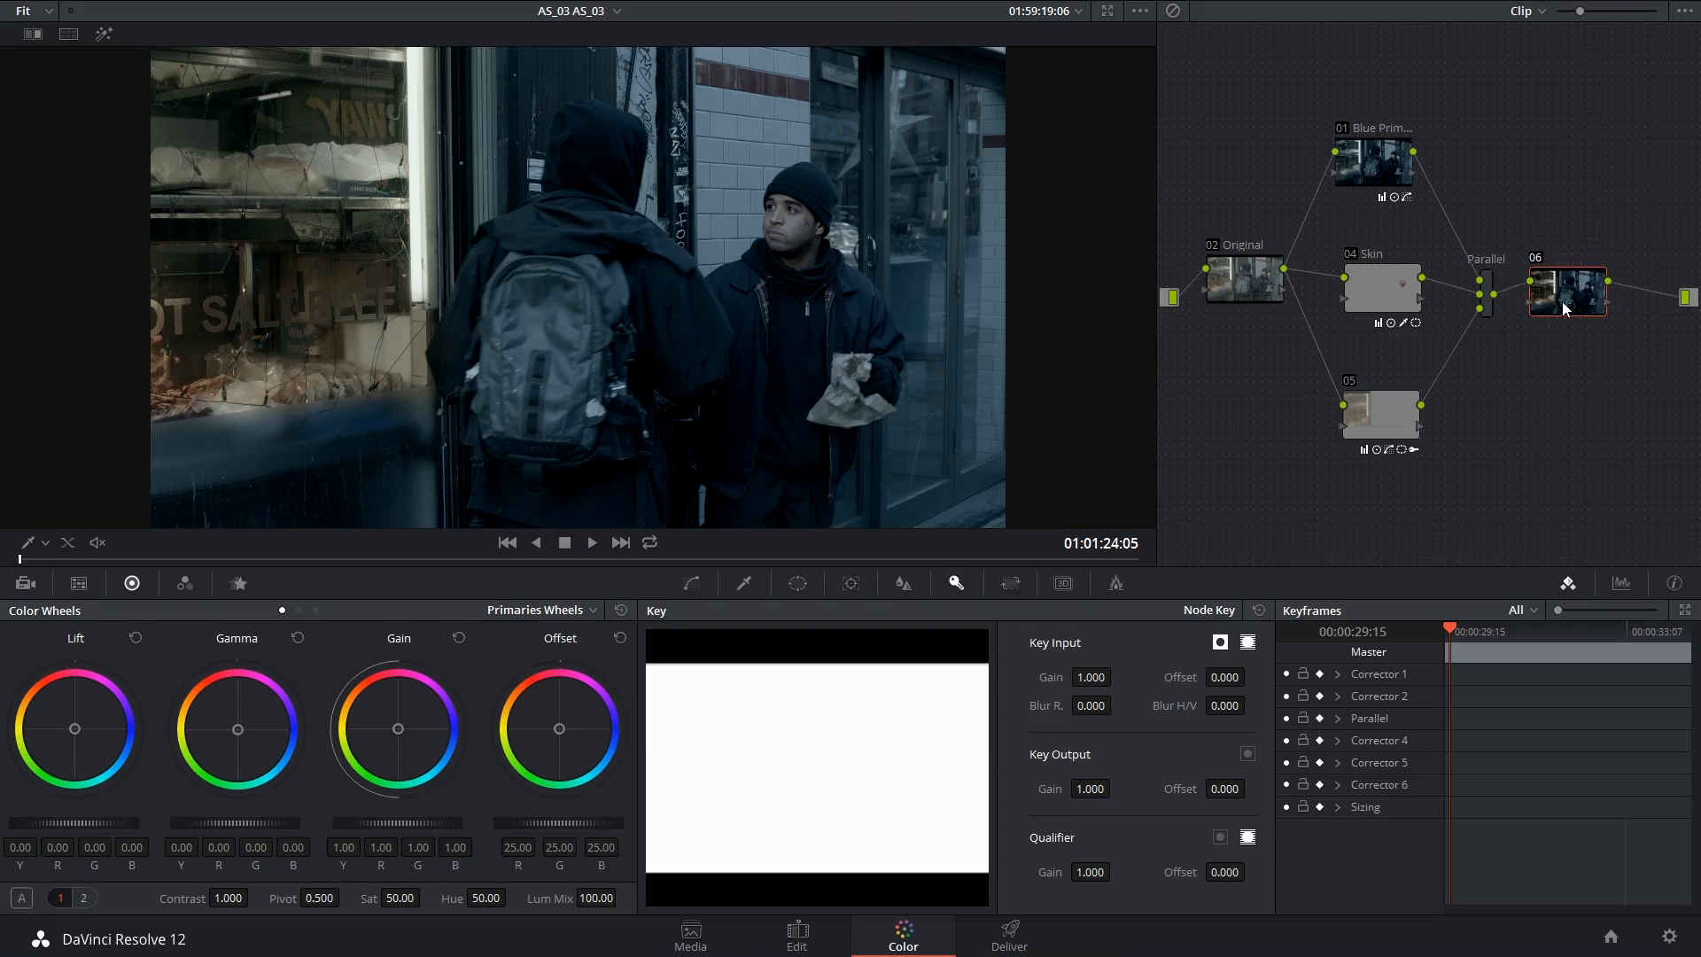
pyautogui.click(691, 586)
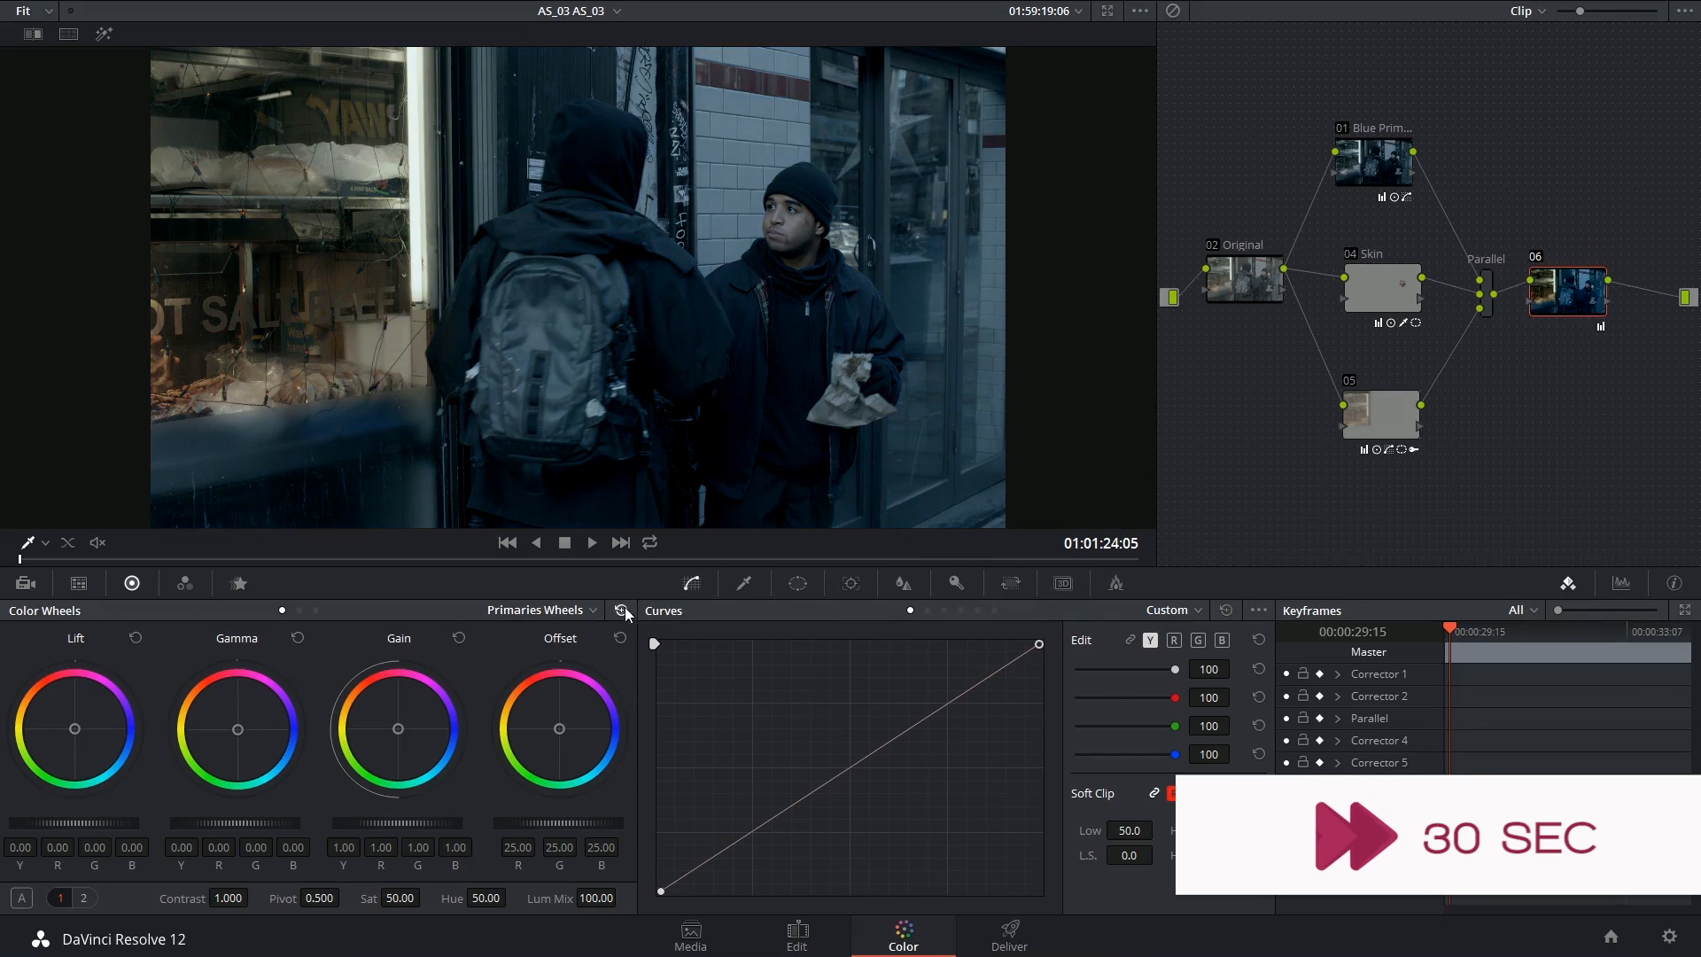